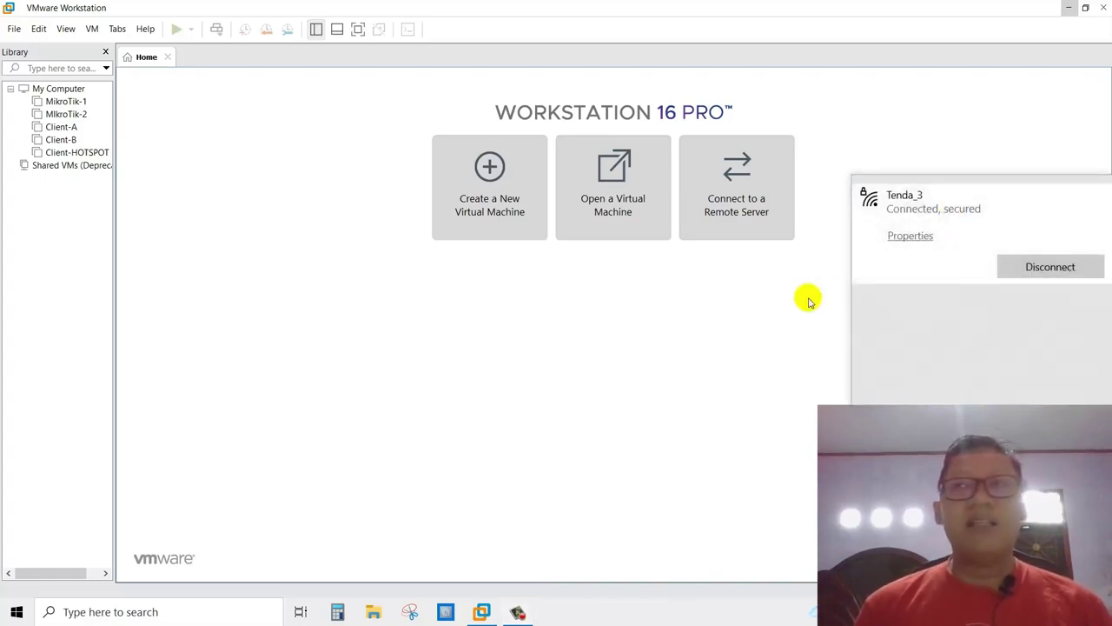
Close the Wi-Fi network pop-up, open the MikroTik-1 virtual machine from the library and power it on
click(704, 406)
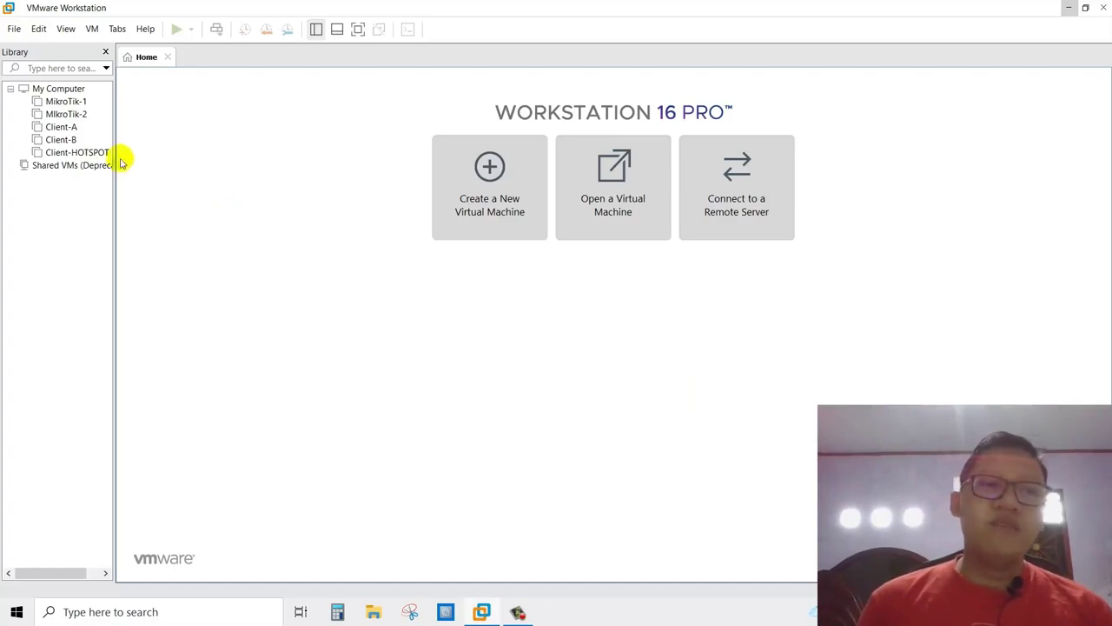
click(61, 101)
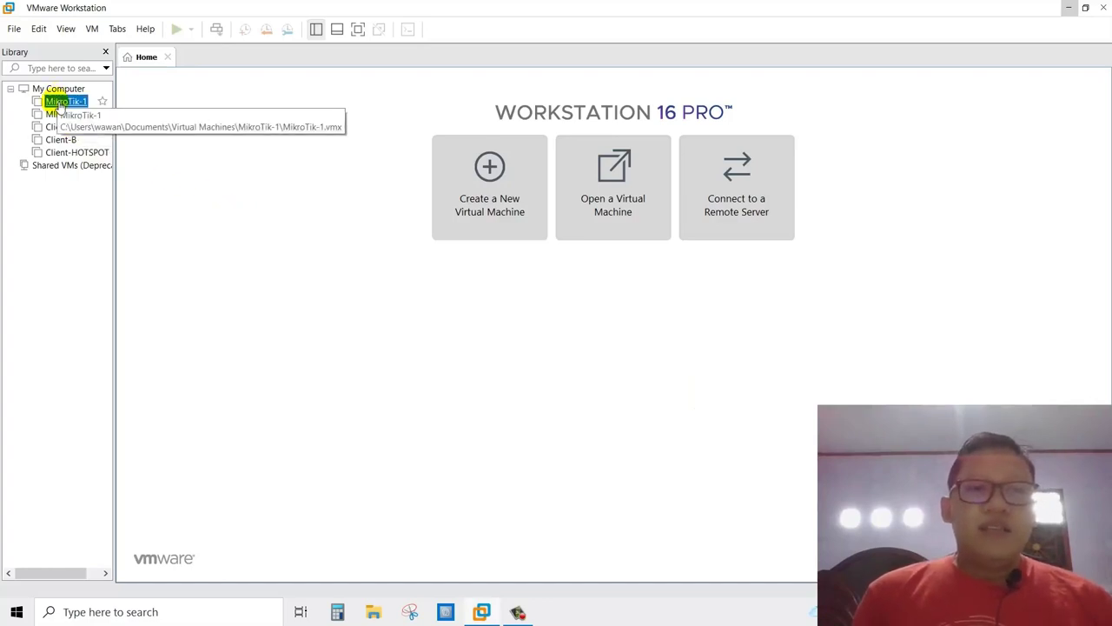
double_click(61, 103)
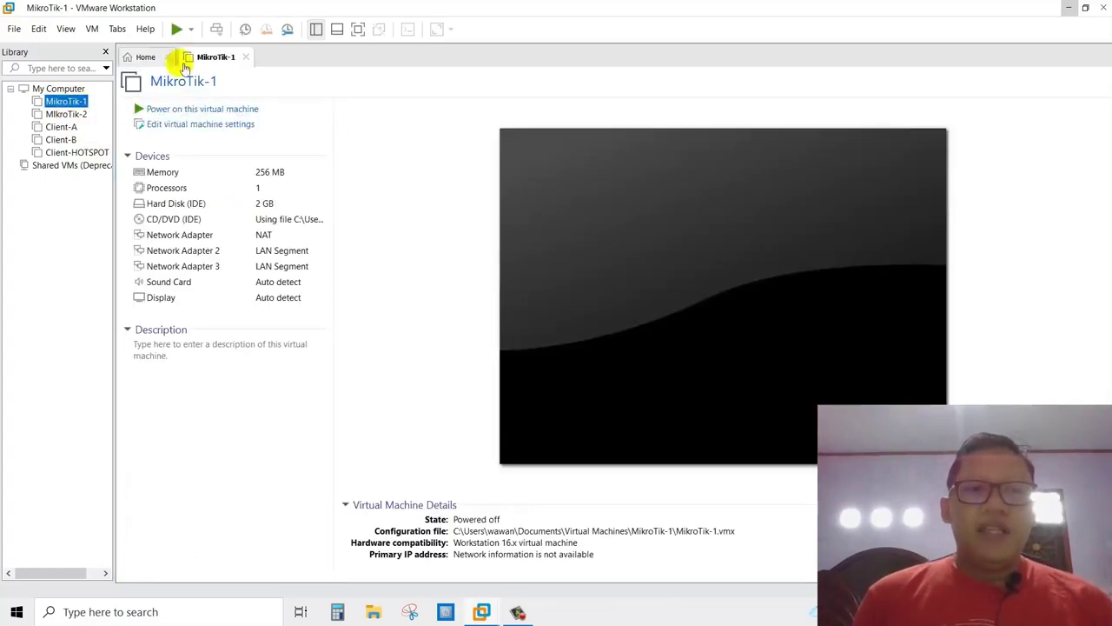
click(217, 108)
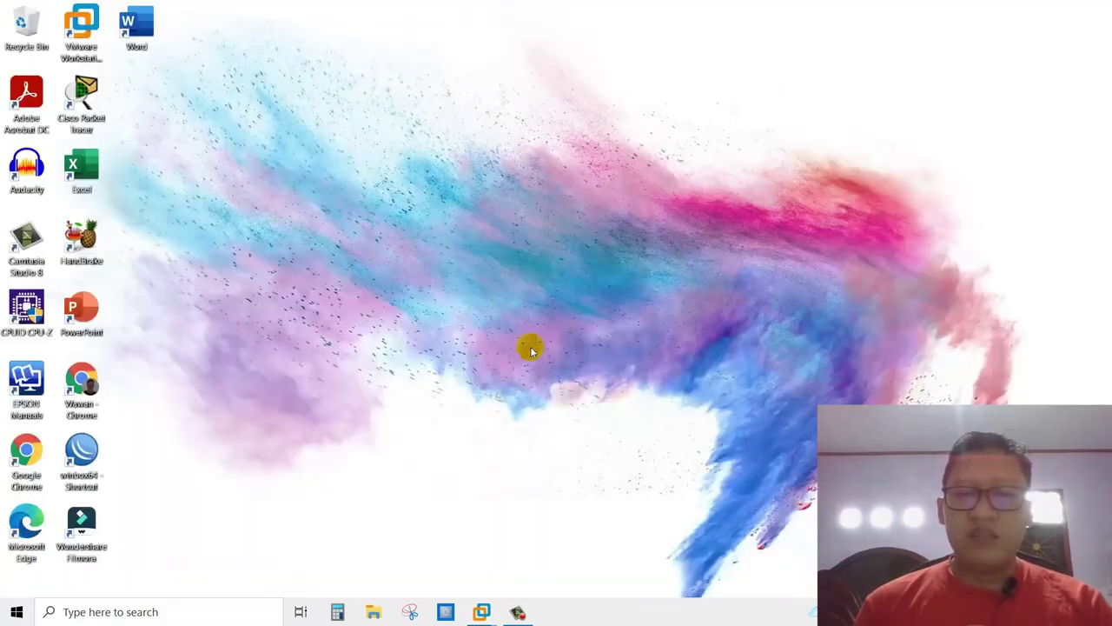
Launch WinBox, refresh its neighbour list to look for the MikroTik-1 router, and close WinBox
double_click(105, 445)
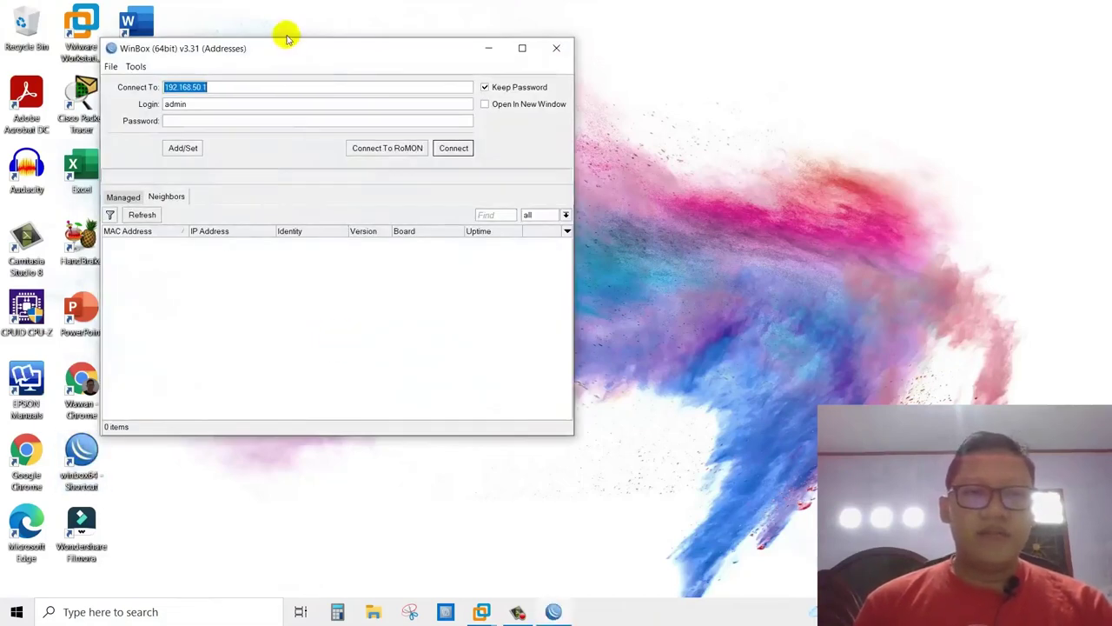
click(142, 215)
drag(291, 50, 437, 57)
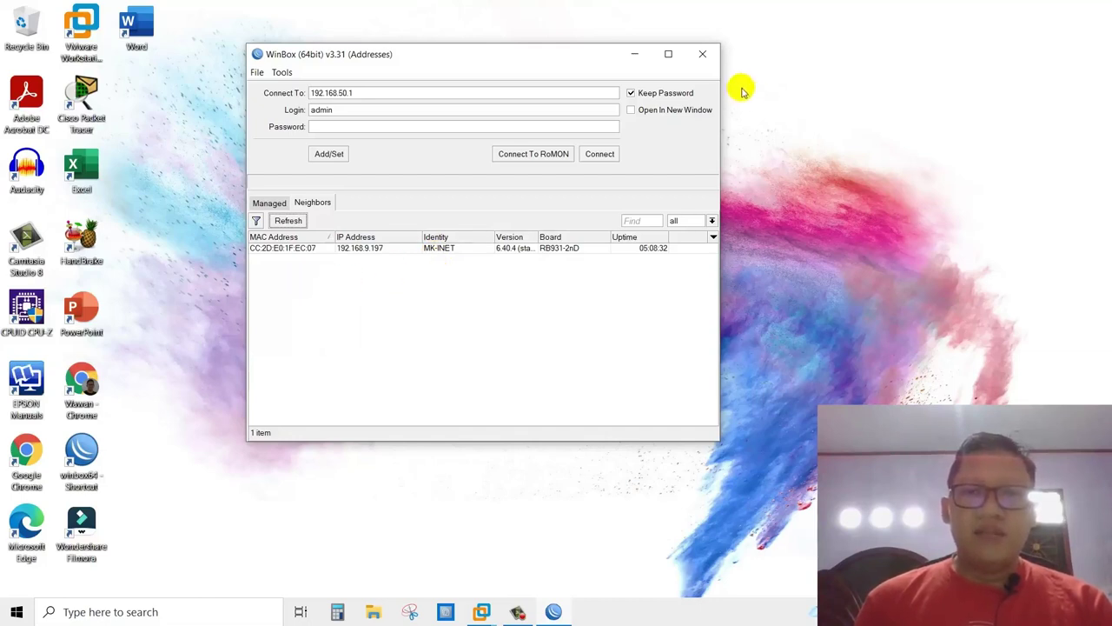
click(703, 53)
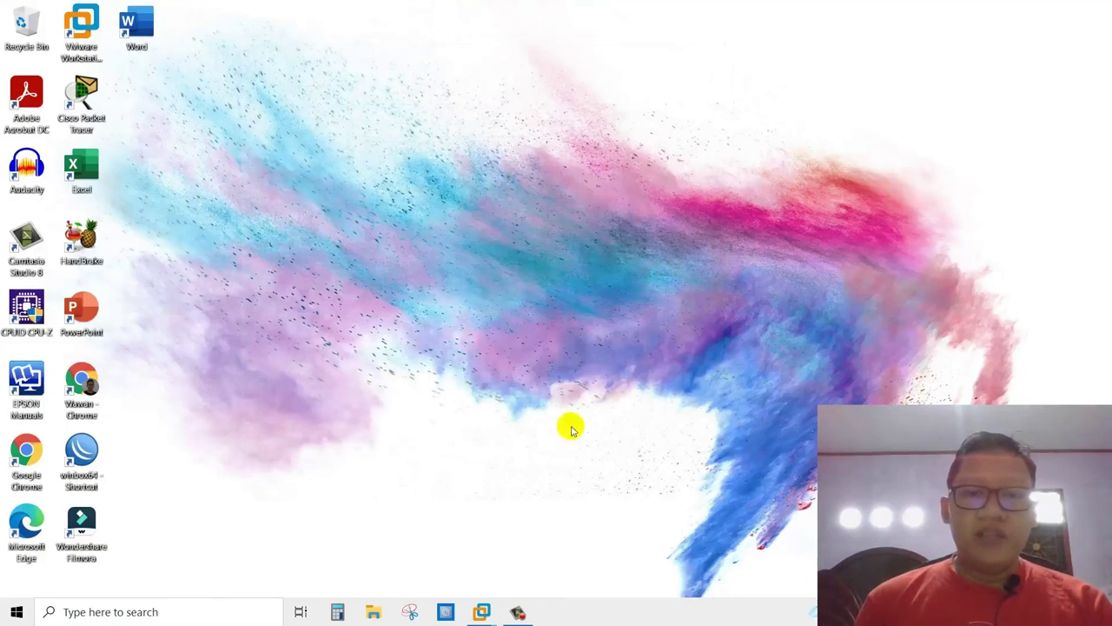
Switch back to VMware Workstation and shut down the MikroTik-1 virtual machine
mouse_move(481, 613)
click(528, 524)
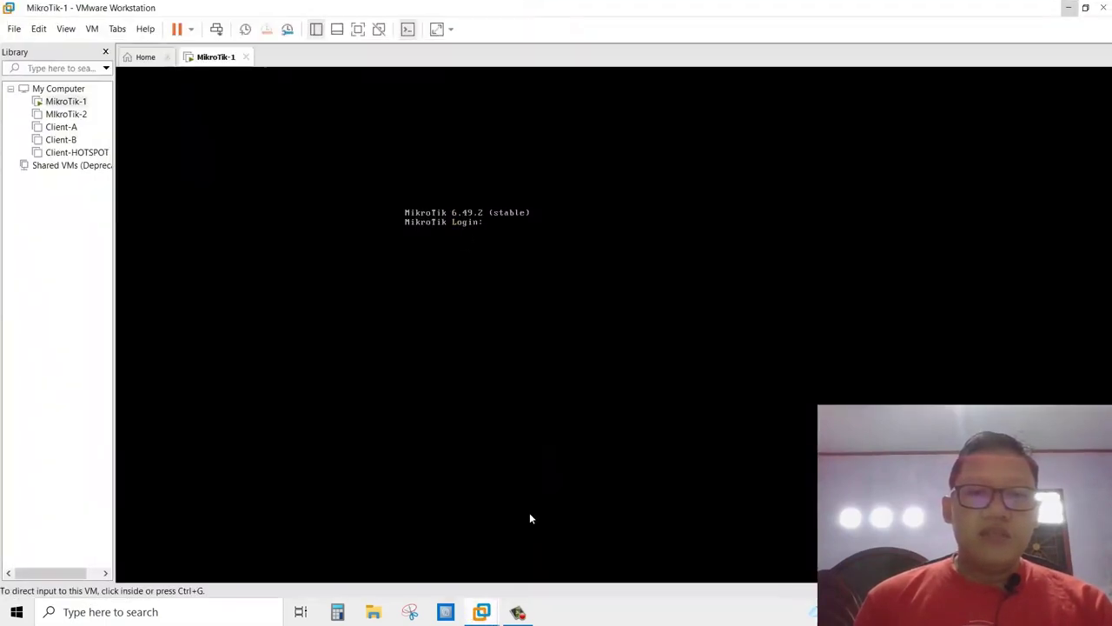
click(191, 29)
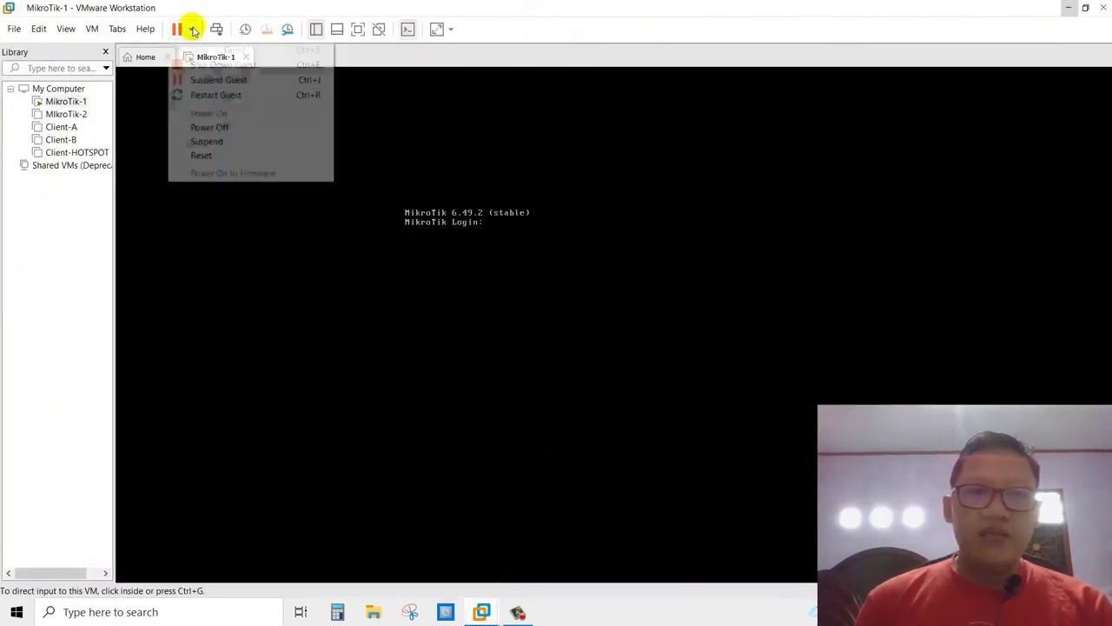
click(217, 65)
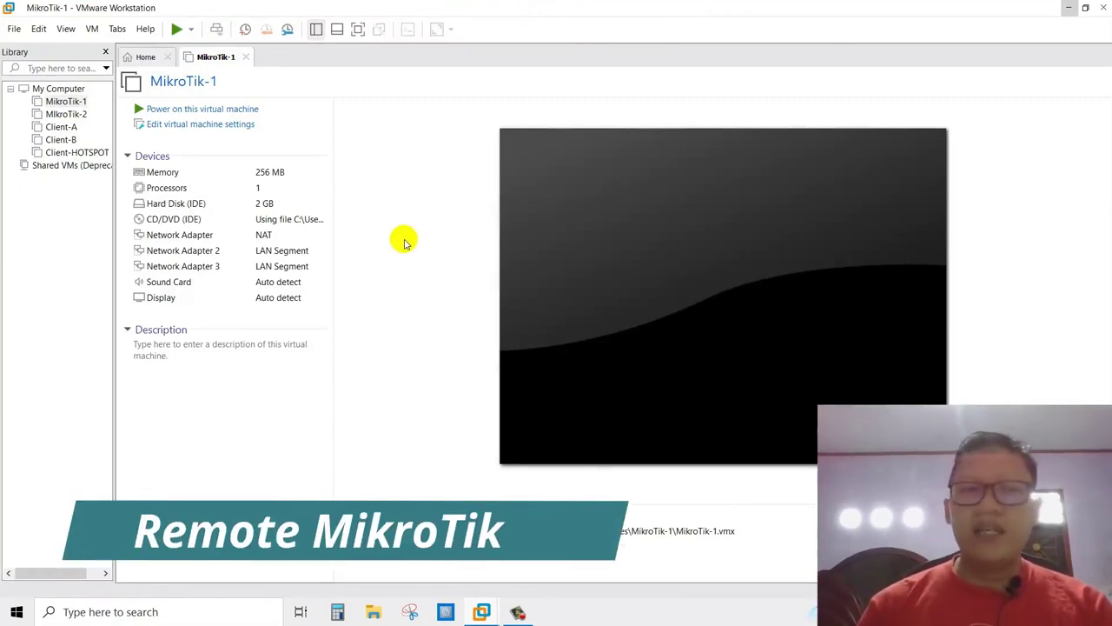
Restore the virtual network configuration to its defaults with administrator privileges in the Virtual Network Editor and accept the result
click(38, 29)
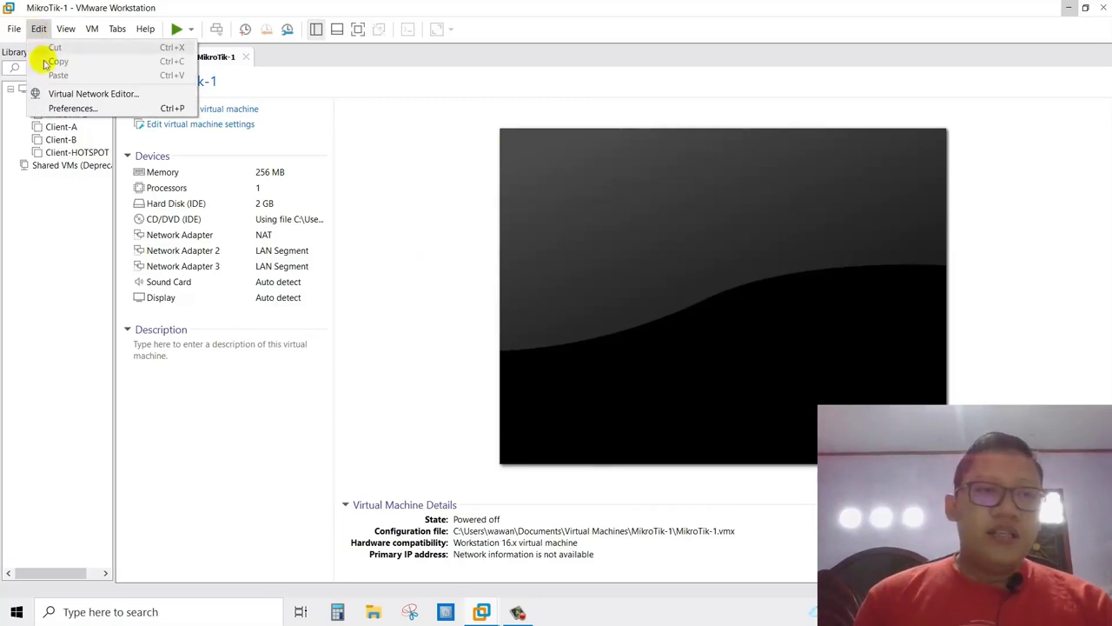
click(108, 93)
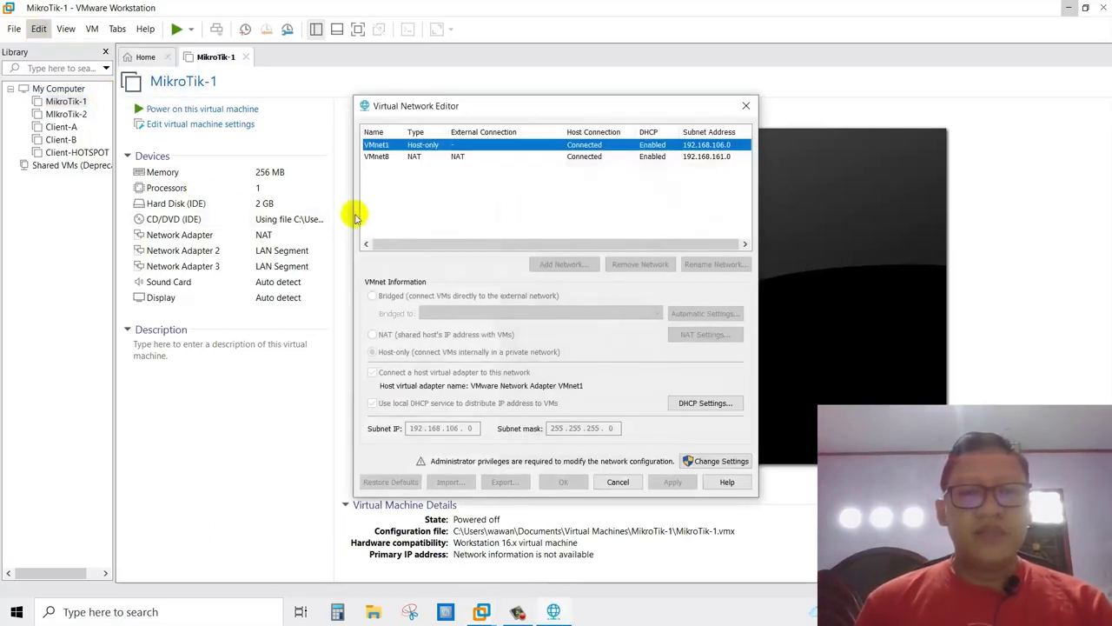
click(723, 461)
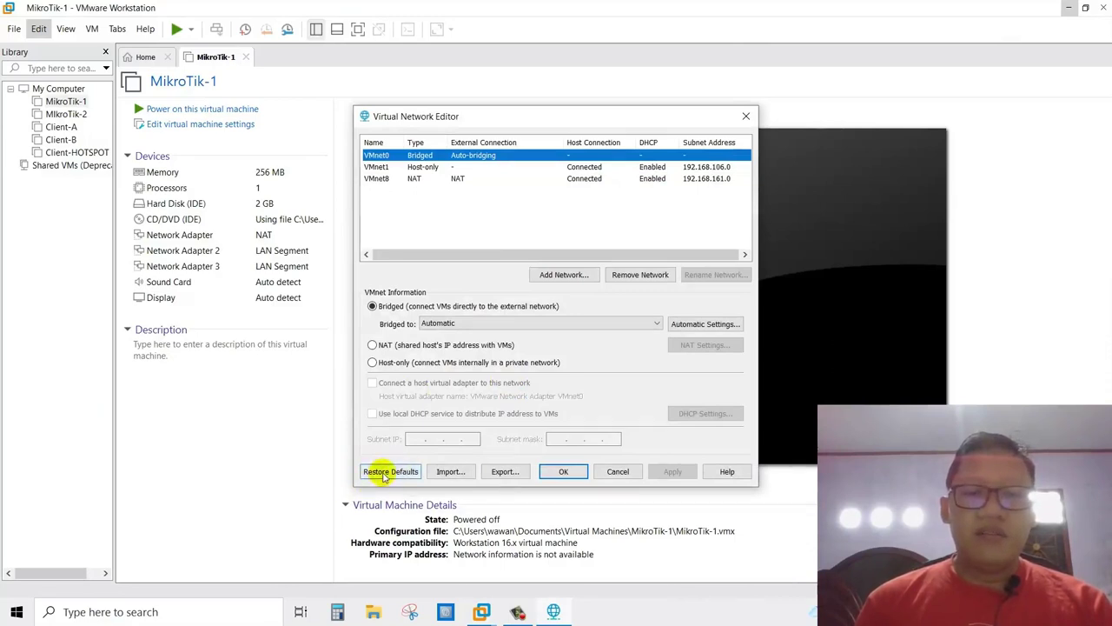
click(382, 471)
click(600, 358)
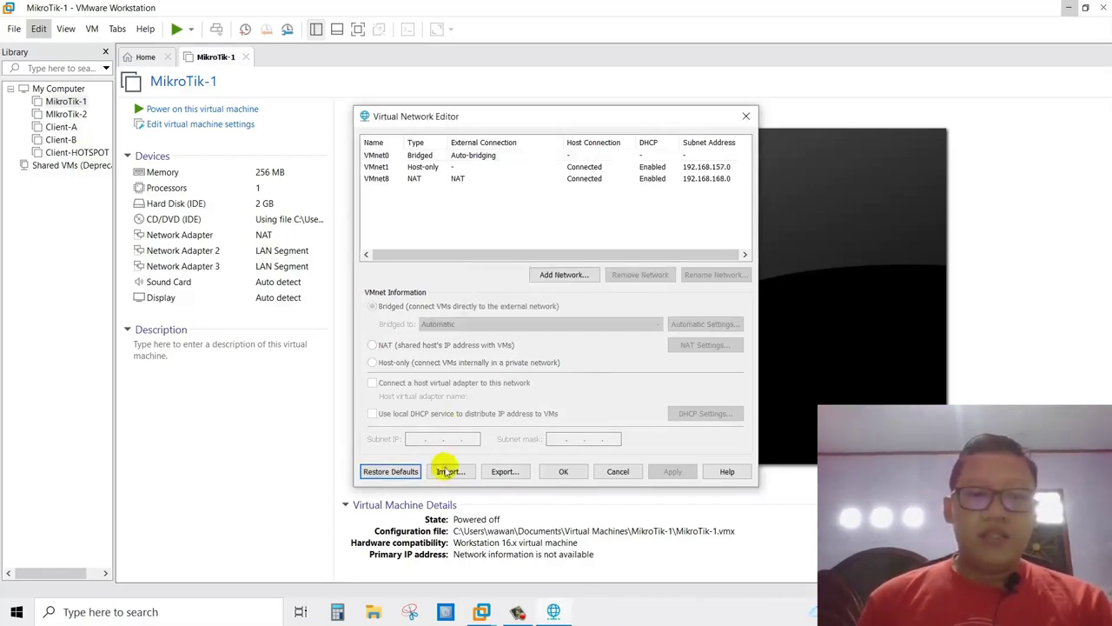
click(560, 473)
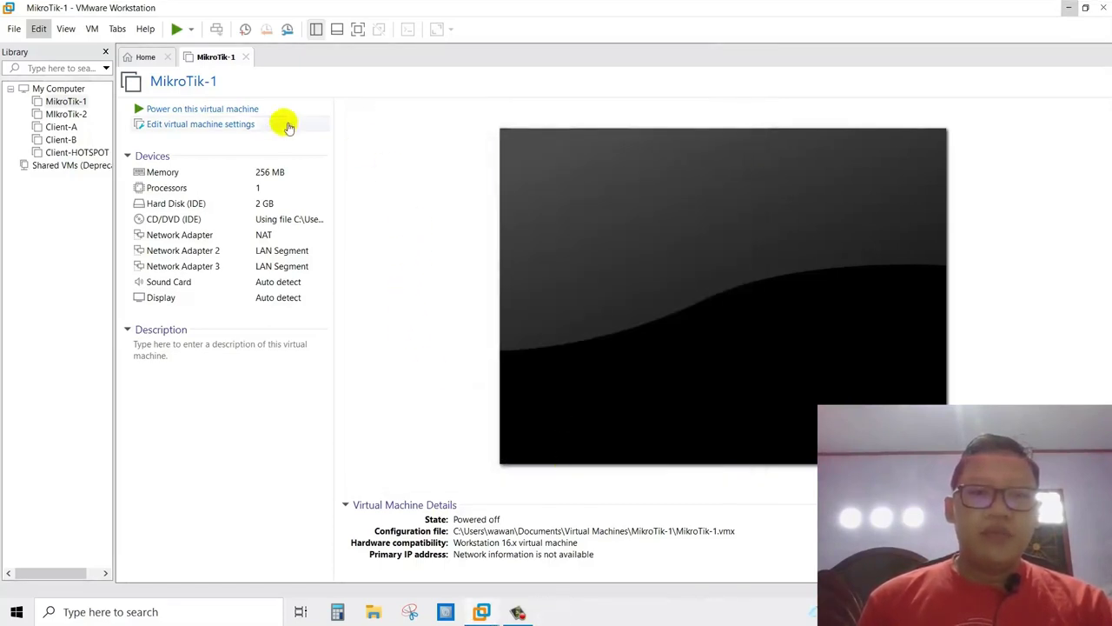
Power on the MikroTik-1 virtual machine and launch WinBox from the desktop
click(247, 110)
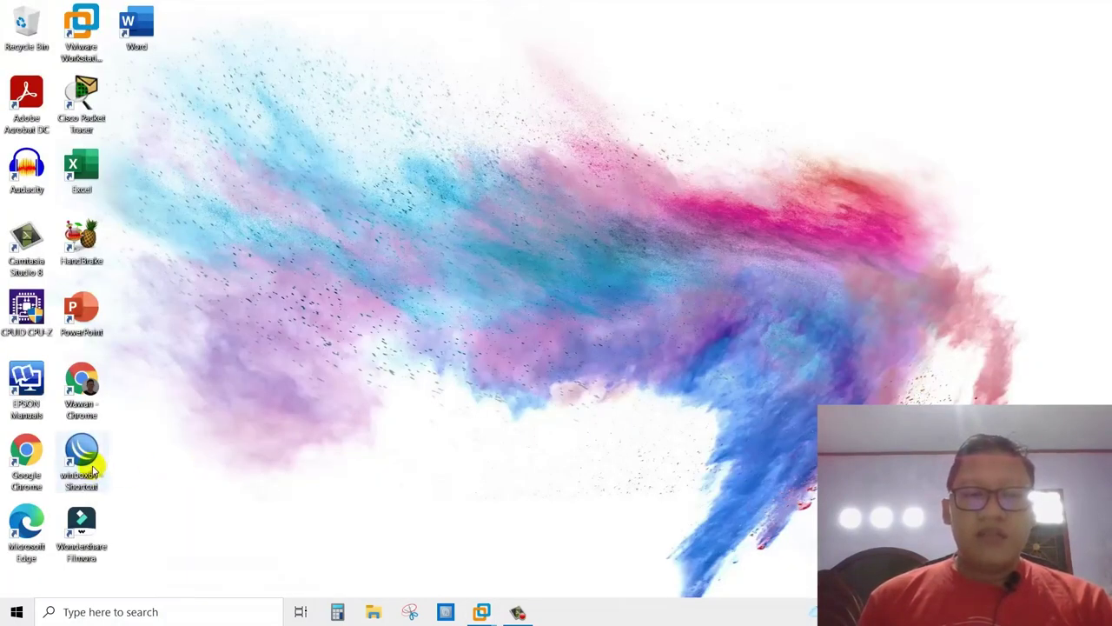
double_click(83, 460)
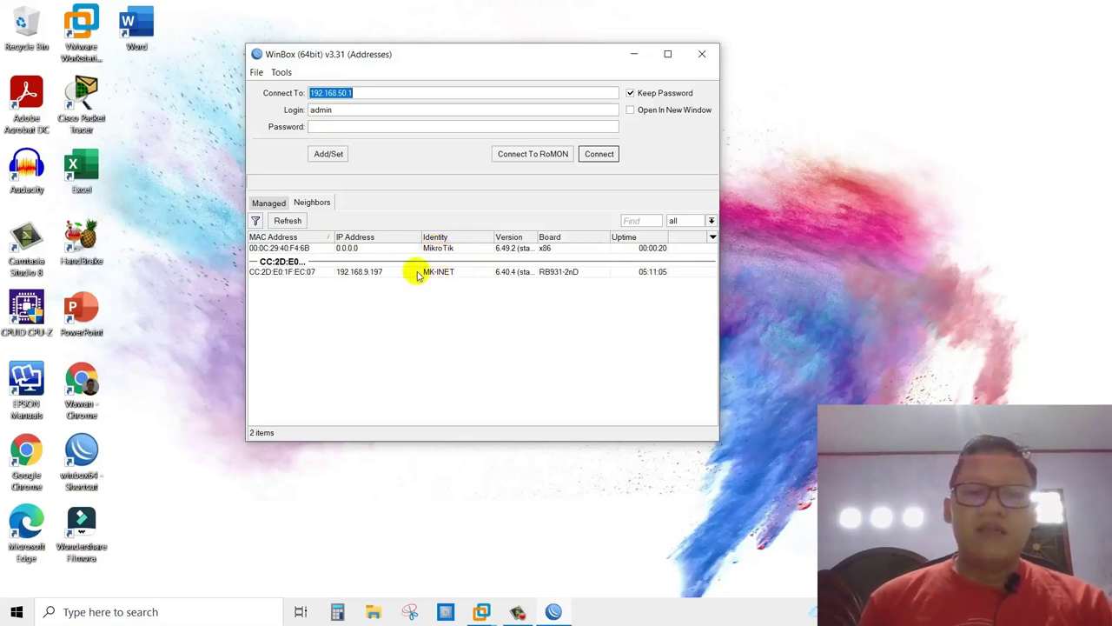
Connect to the neighbour MikroTik router by its MAC address 00:0C:29:40:F4:6B as admin, filling in the Password field
click(280, 250)
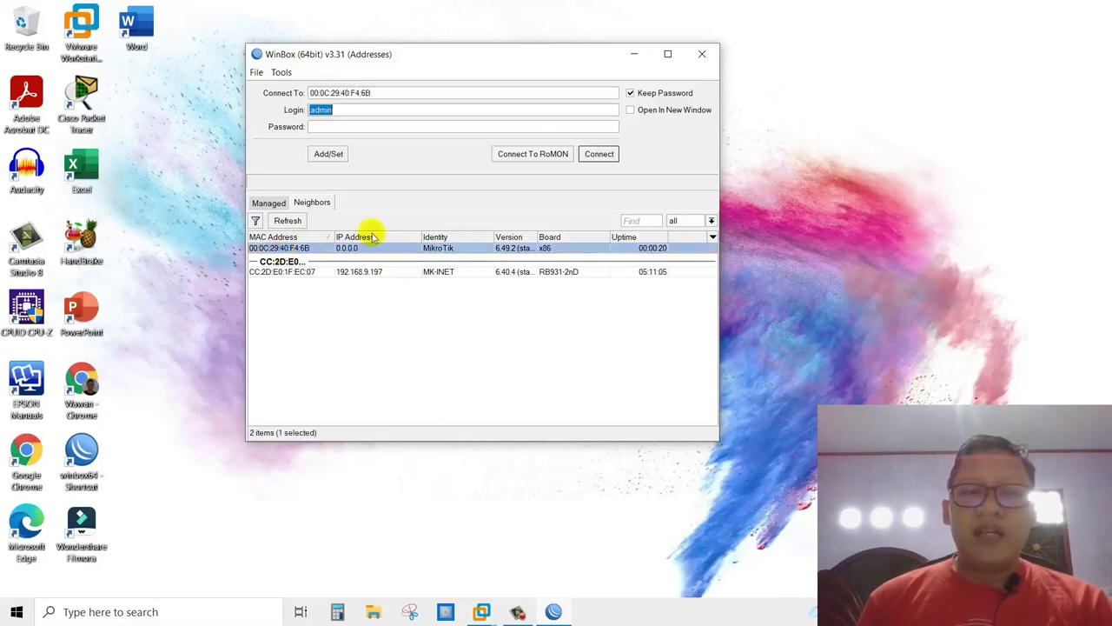
click(596, 155)
click(599, 153)
click(367, 126)
text(*)
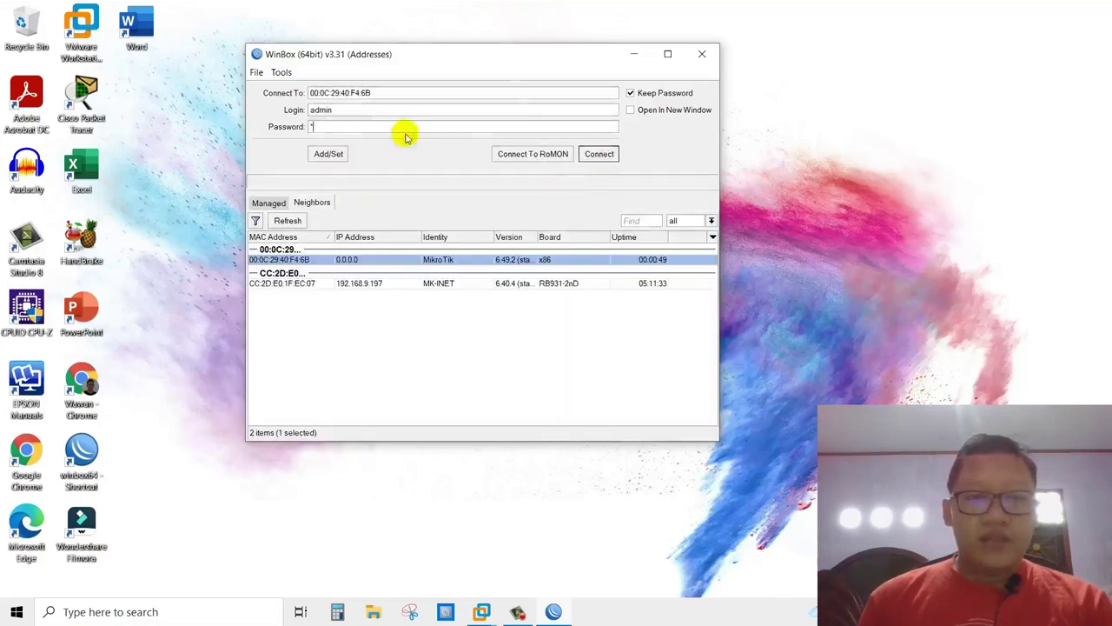
click(596, 155)
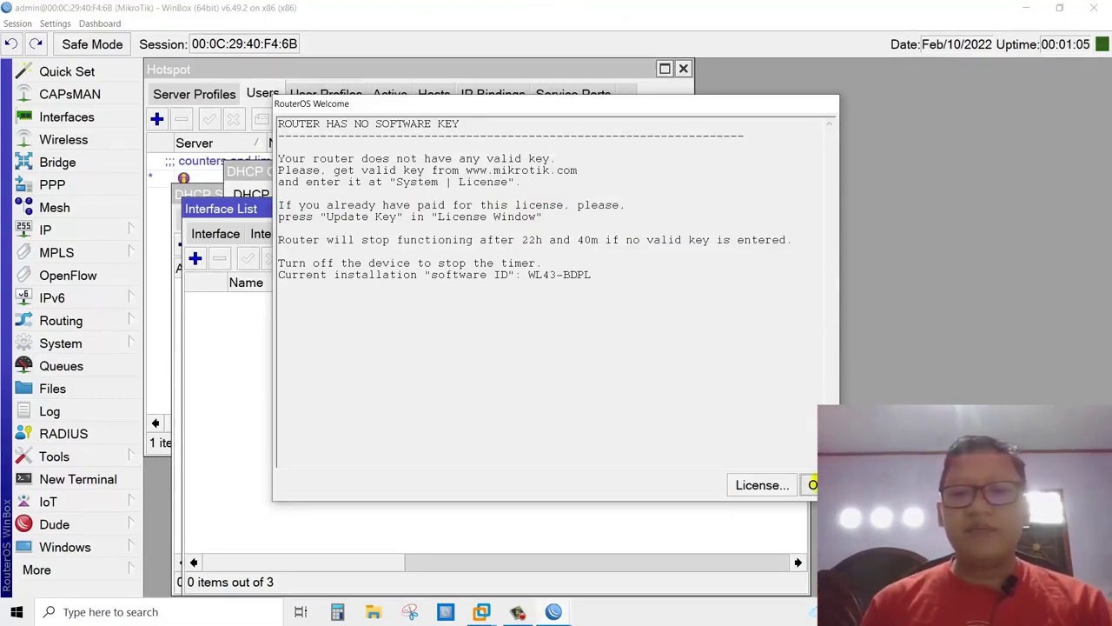
Dismiss the RouterOS licence notice and close the leftover Interface List, DHCP Client, DHCP Server and Hotspot windows
click(812, 484)
click(799, 208)
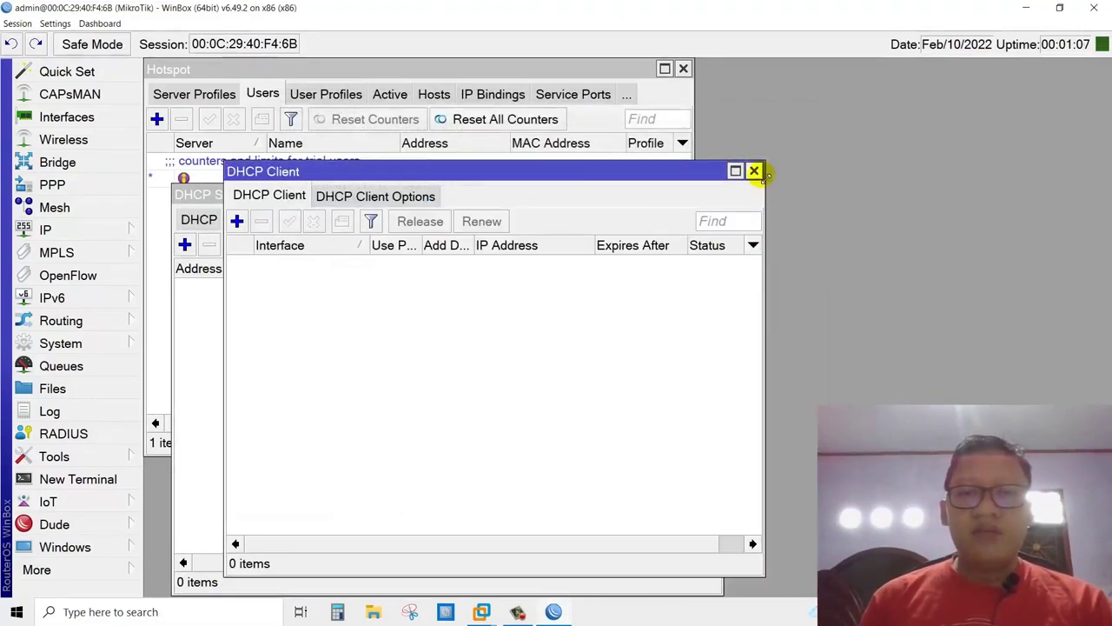
click(754, 171)
click(713, 188)
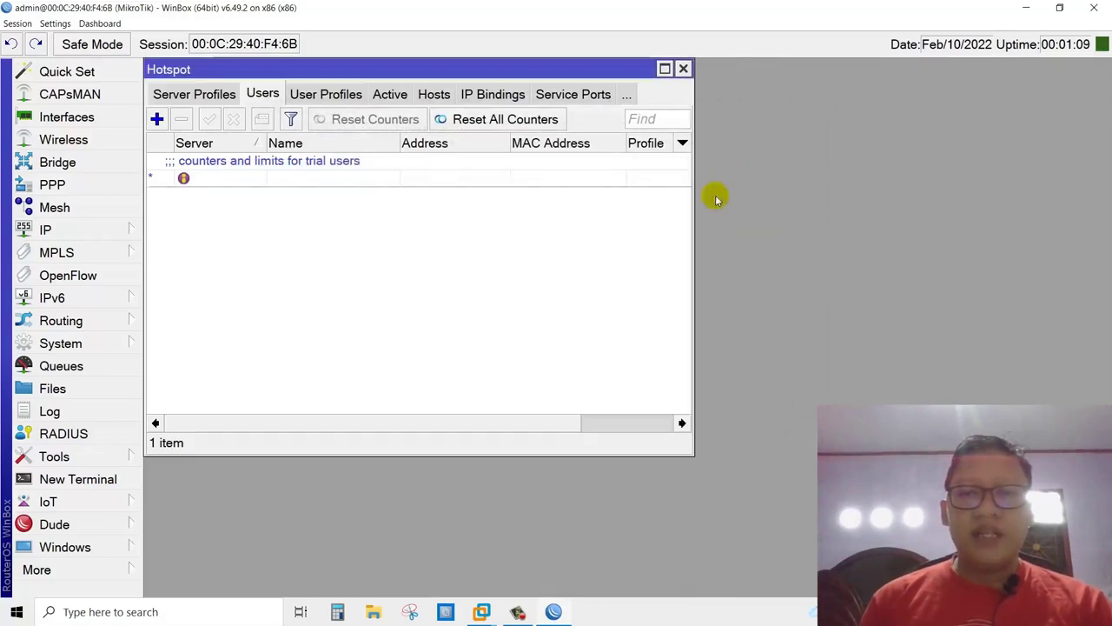
click(683, 70)
click(683, 82)
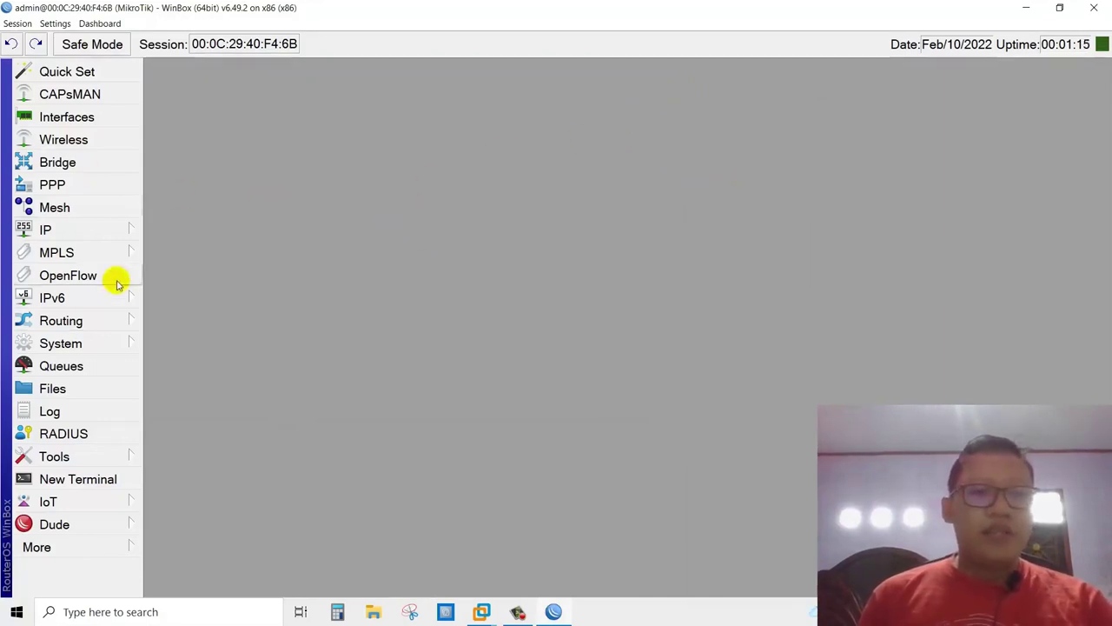
Set the router's system identity to MK-1
click(108, 348)
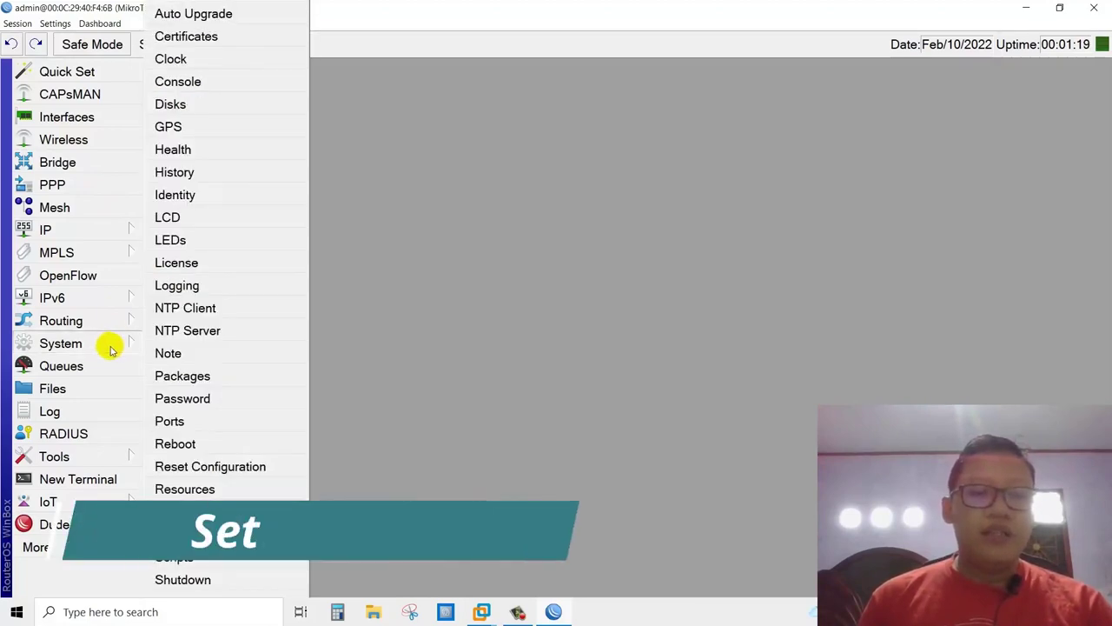
click(241, 191)
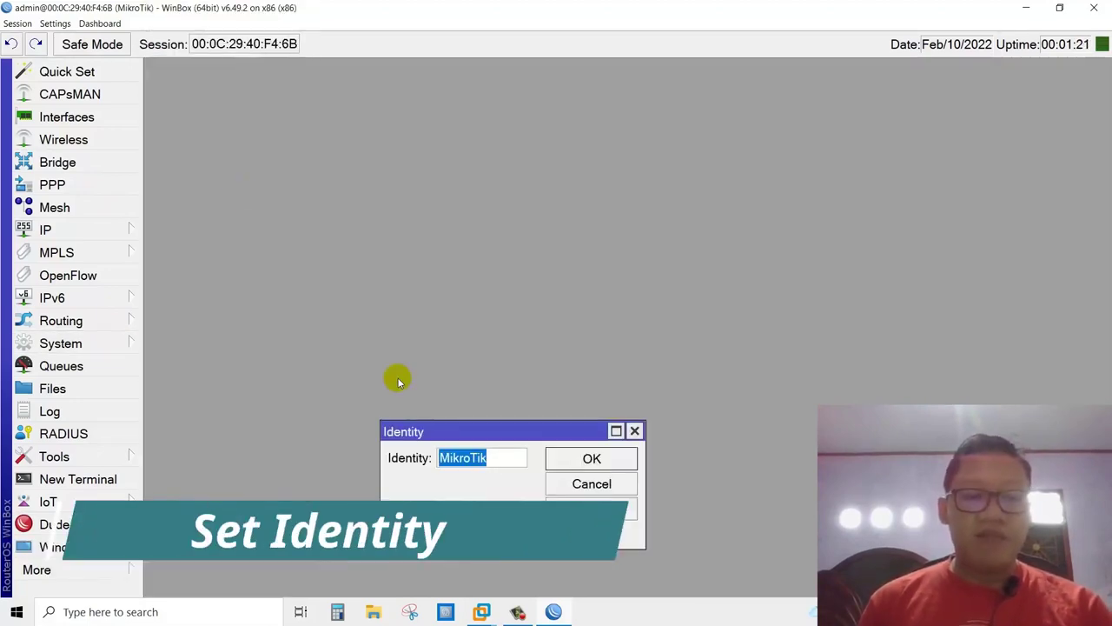
text(m)
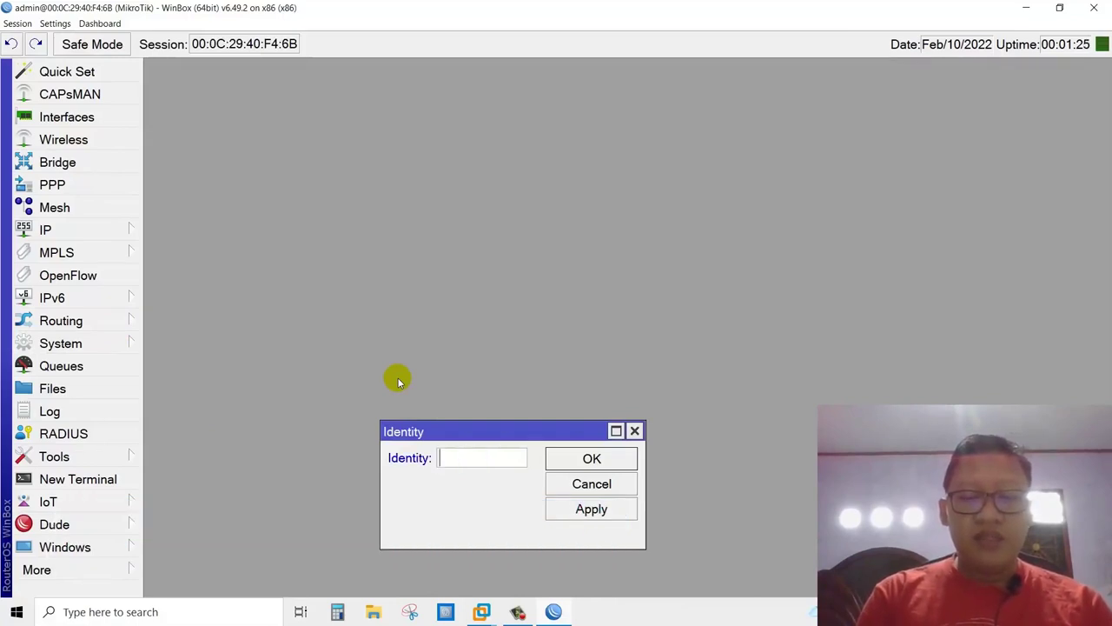
click(575, 461)
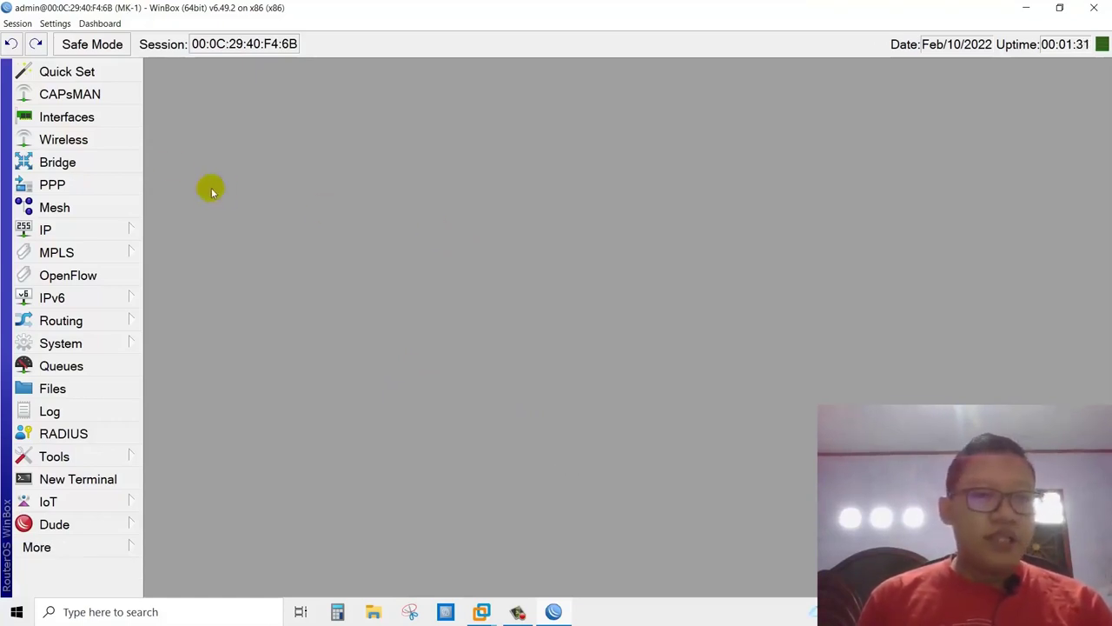
Open the list of all router interfaces and rename ether1 by appending a suffix that begins with "-IN"
click(129, 120)
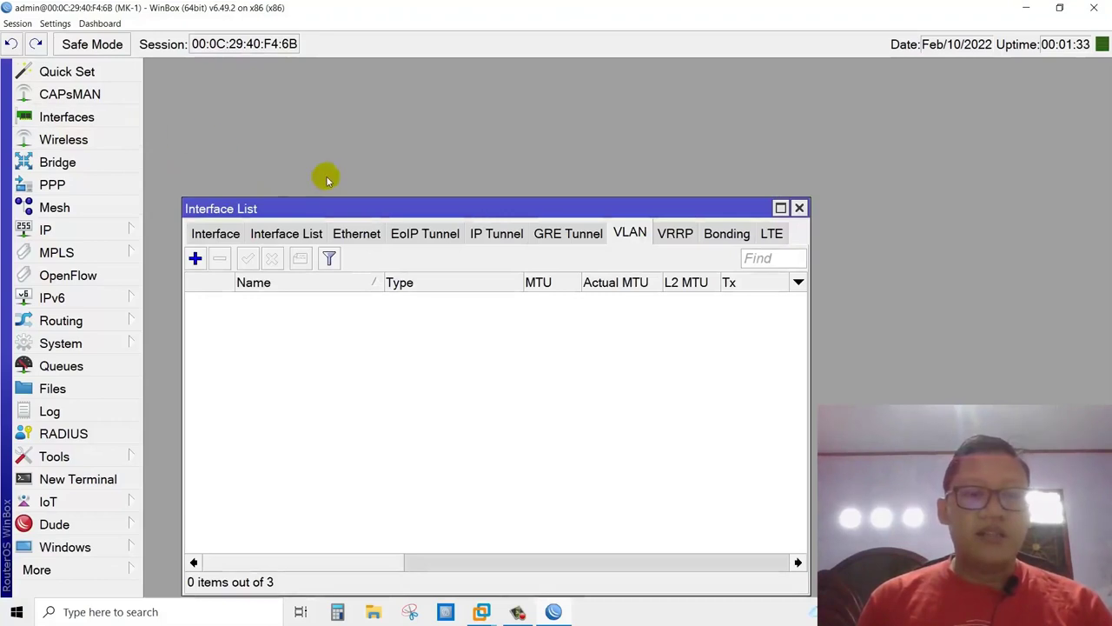
click(216, 235)
drag(278, 206, 293, 117)
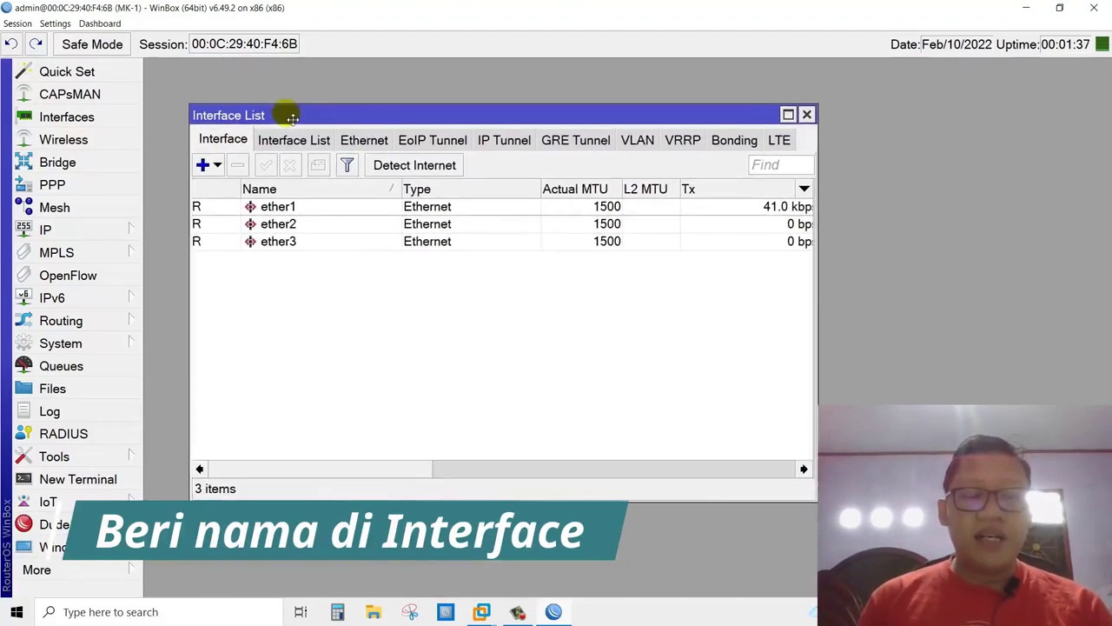
double_click(314, 210)
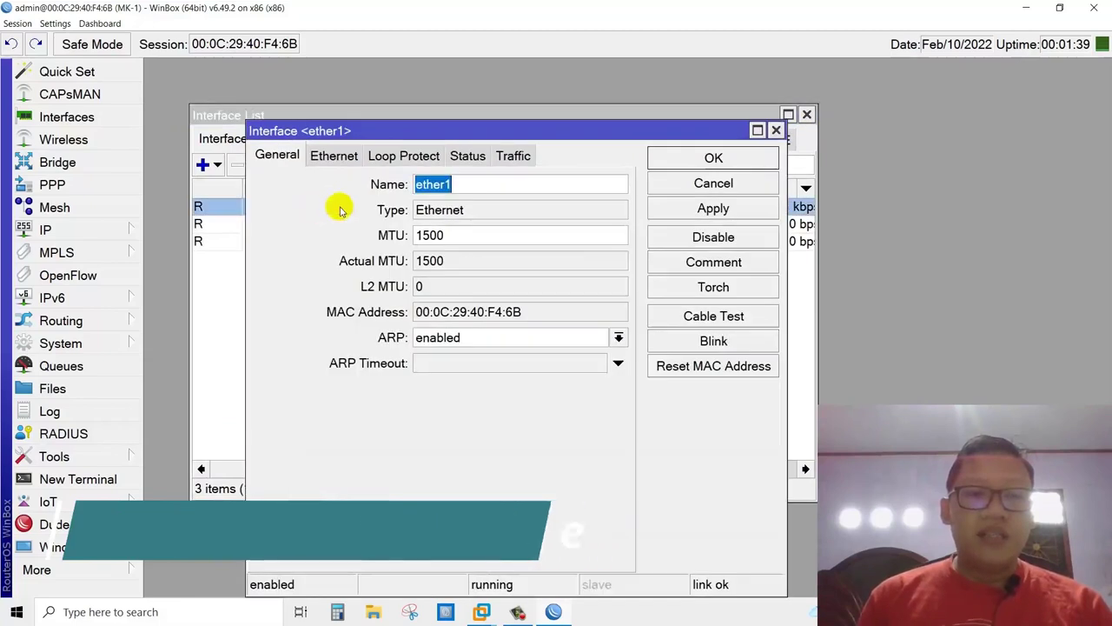
click(474, 190)
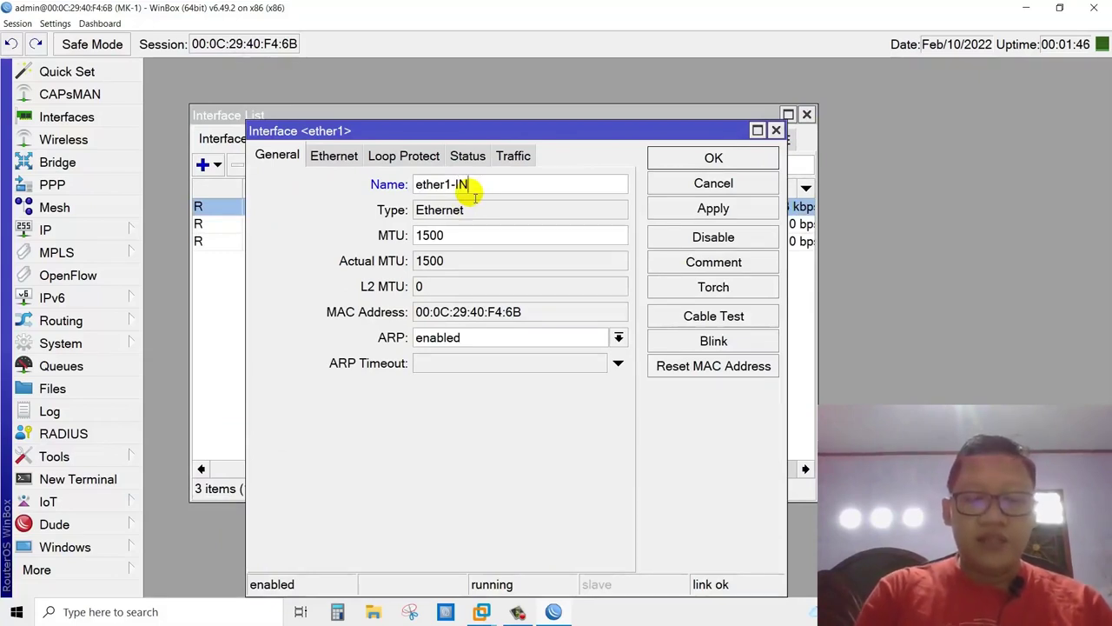
click(684, 154)
Rename the ether2 interface to ether2-TRUNK
double_click(341, 228)
click(475, 186)
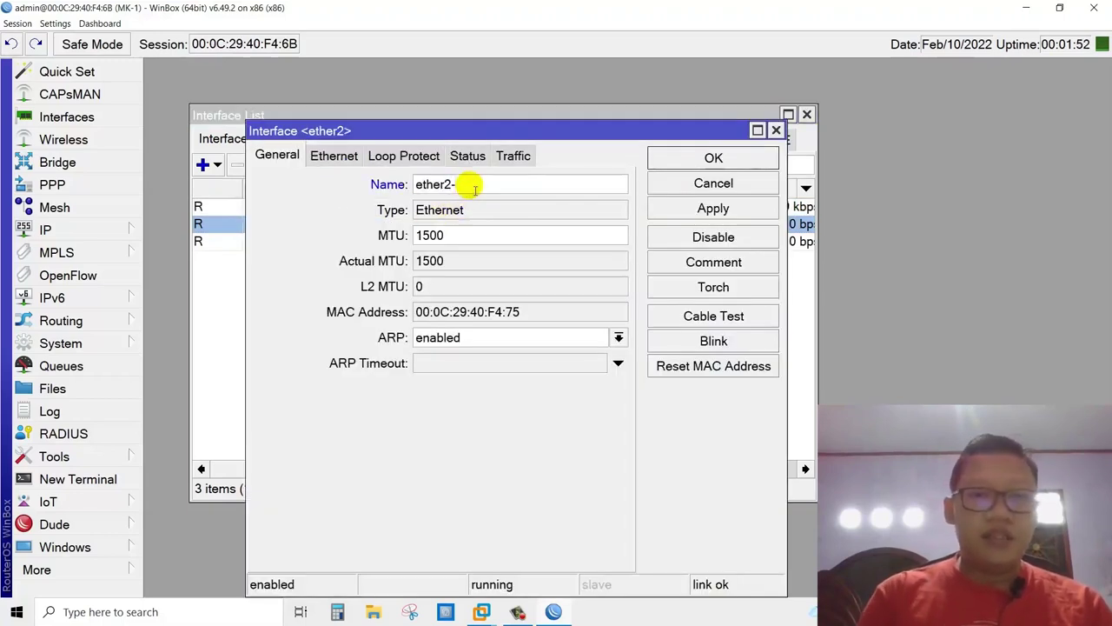
text(-TRUNK)
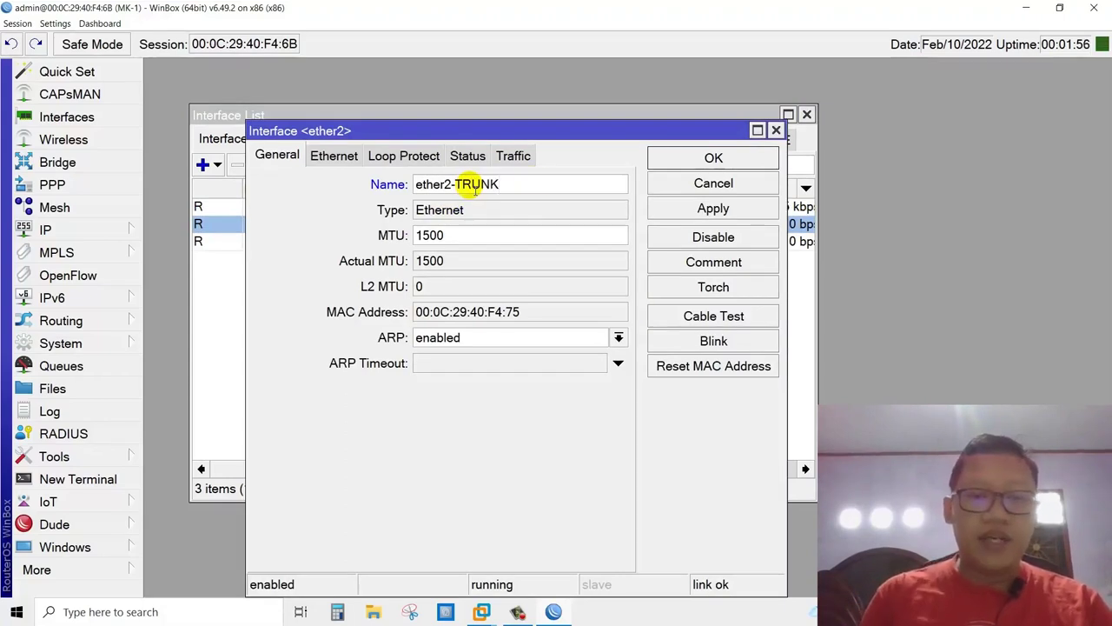
click(669, 162)
Rename the ether3 interface to ether3-HOTSPOT and close the interface list
double_click(338, 241)
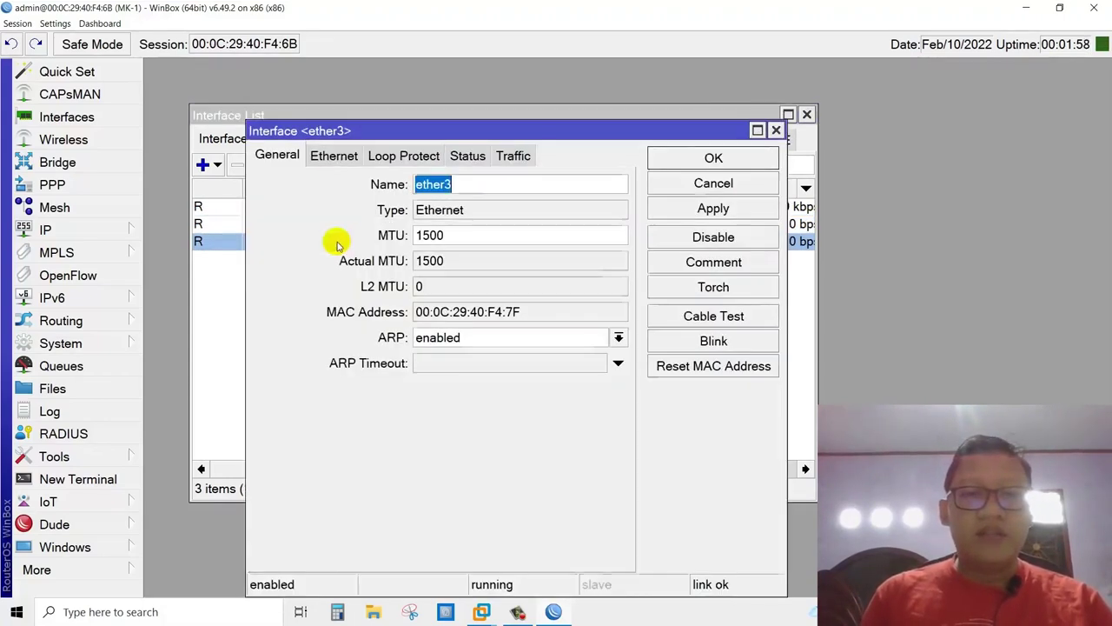
click(475, 187)
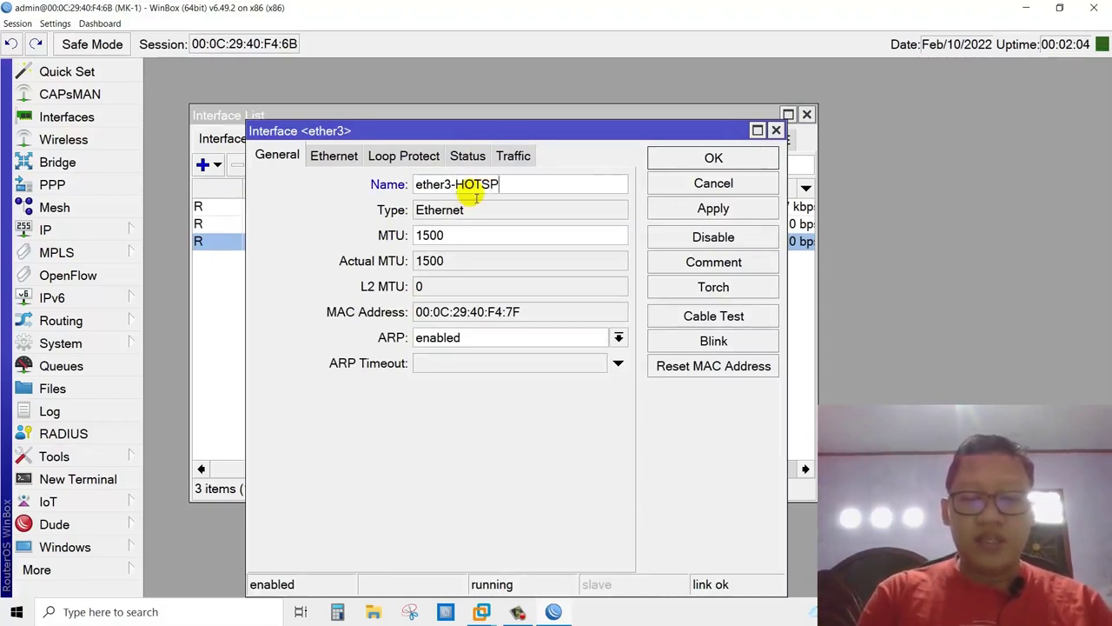
click(676, 154)
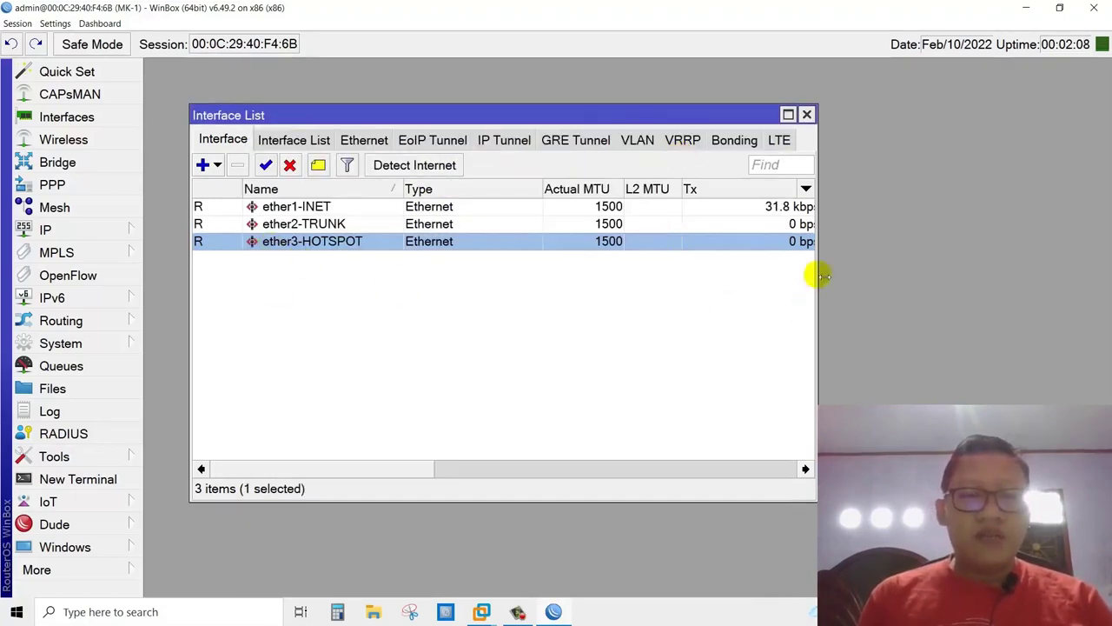
click(807, 115)
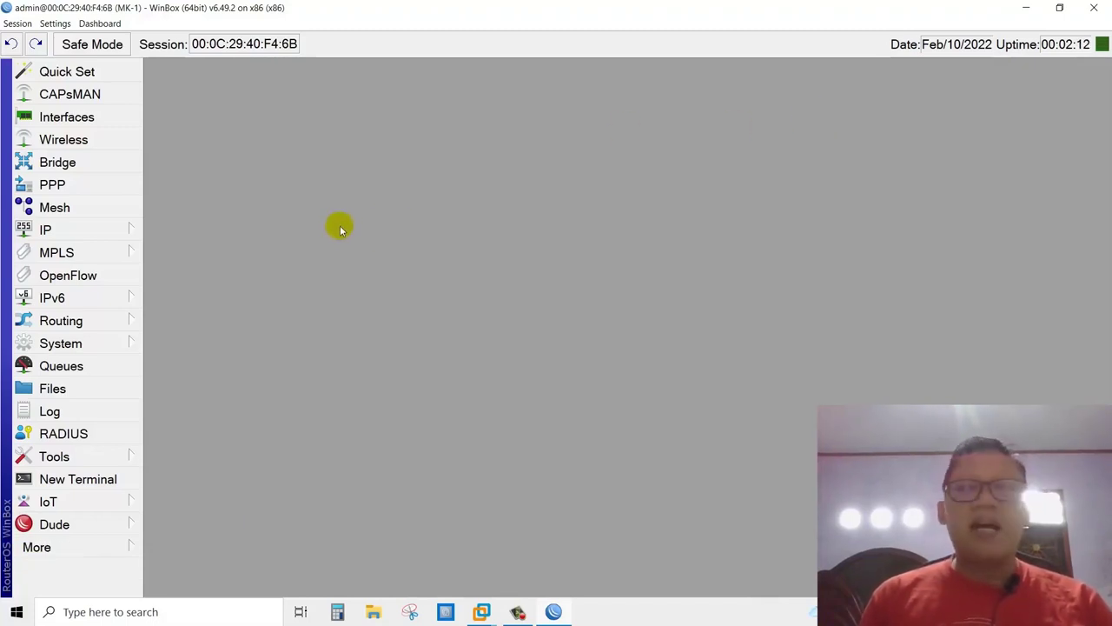
Add a DHCP client on the ether1-INET interface, keeping peer DNS, peer NTP and the default route enabled
click(112, 229)
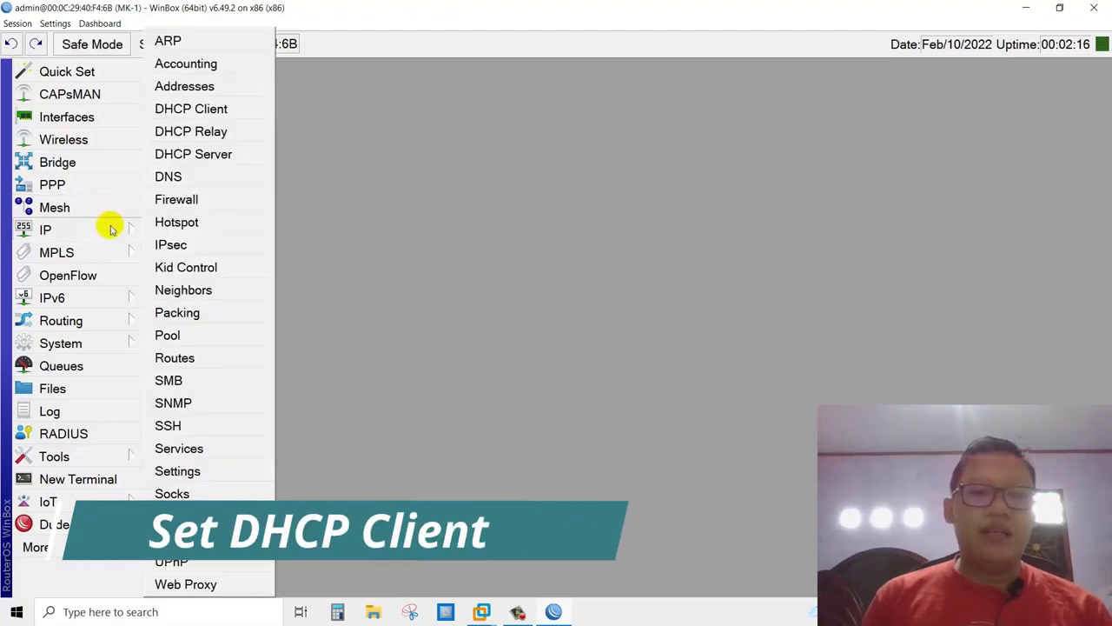
click(238, 115)
click(234, 219)
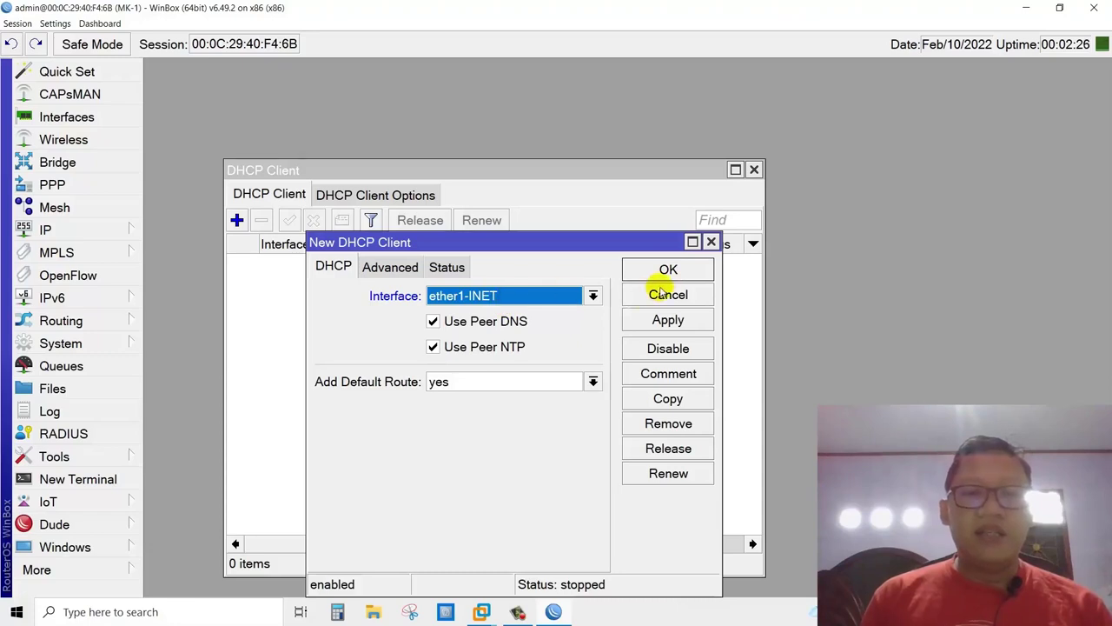
click(678, 322)
click(687, 268)
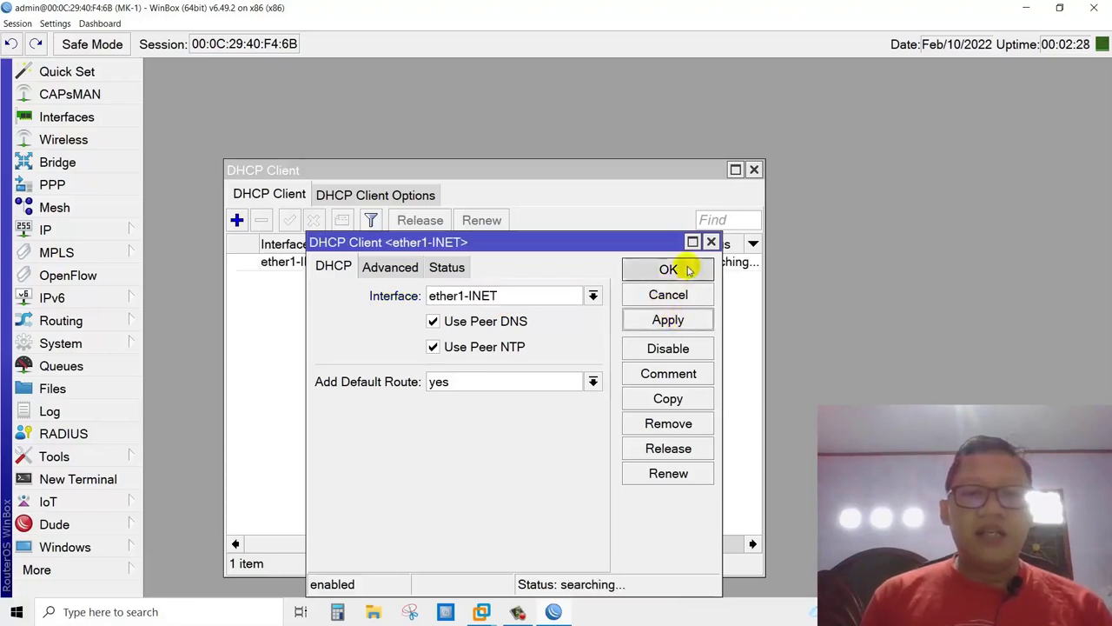
Widen the DHCP client list to check the address and status obtained on ether1-INET, and close the list
drag(770, 307, 832, 304)
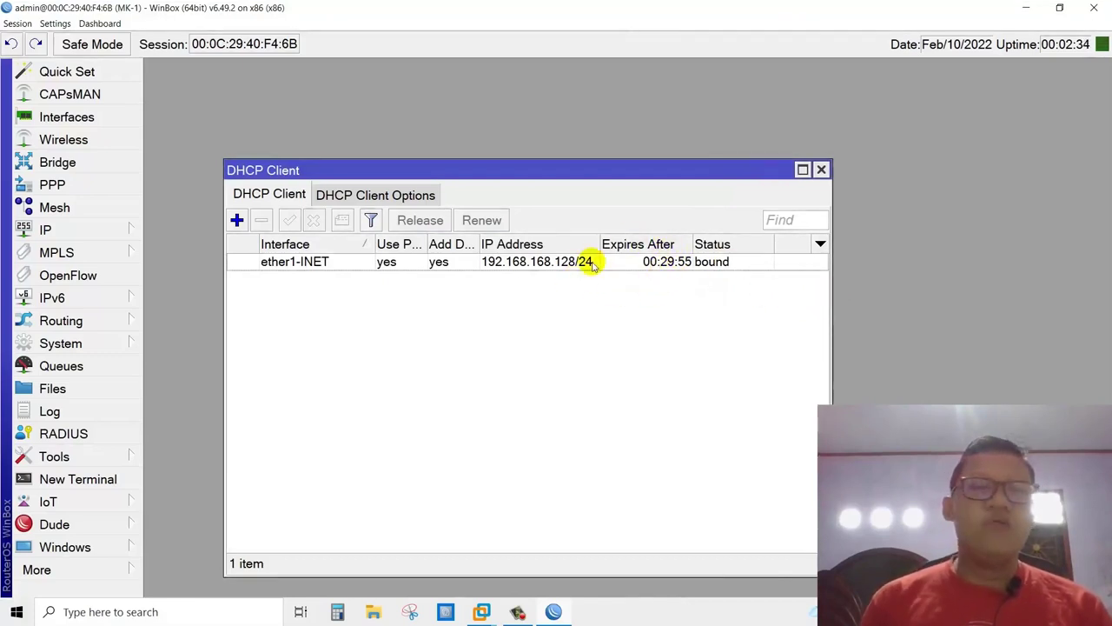
mouse_move(591, 265)
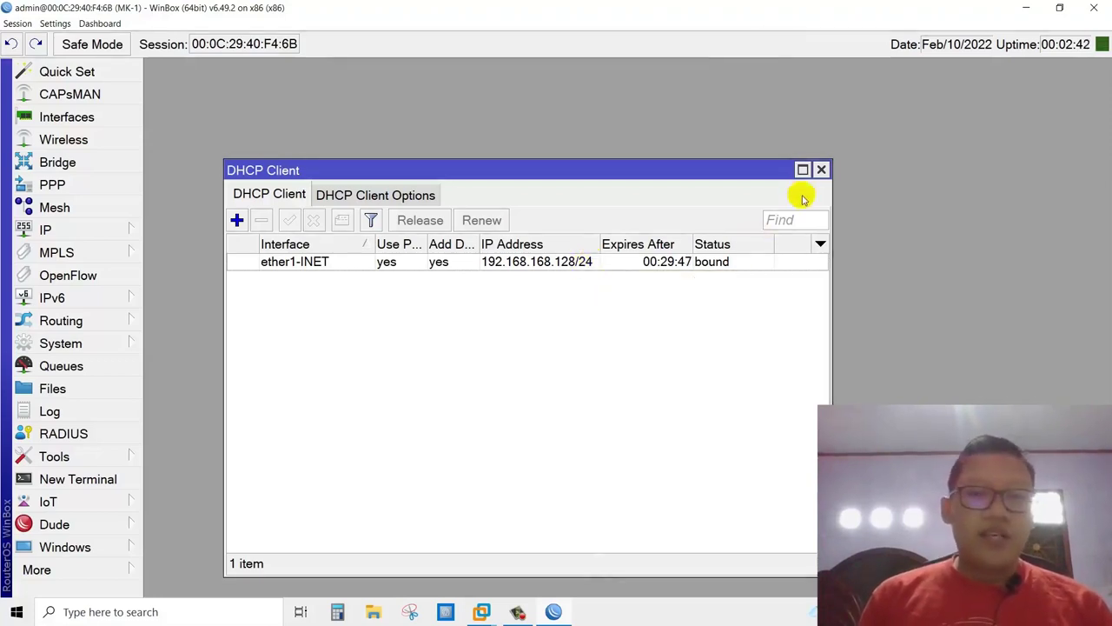
click(821, 169)
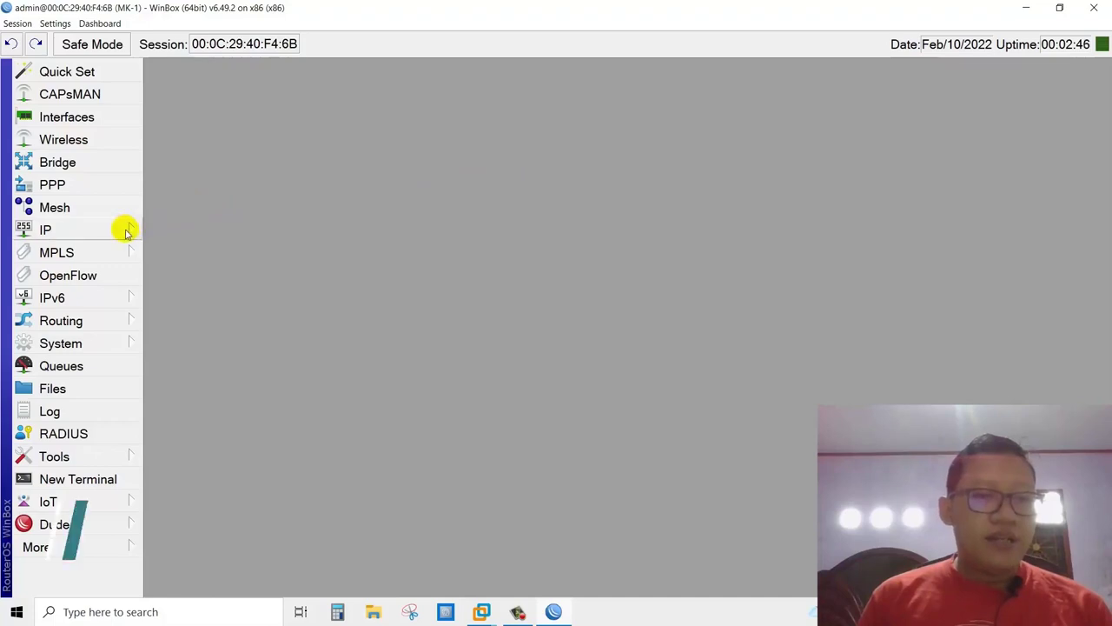
Allow remote requests in the router's DNS settings and save them
click(122, 228)
click(189, 177)
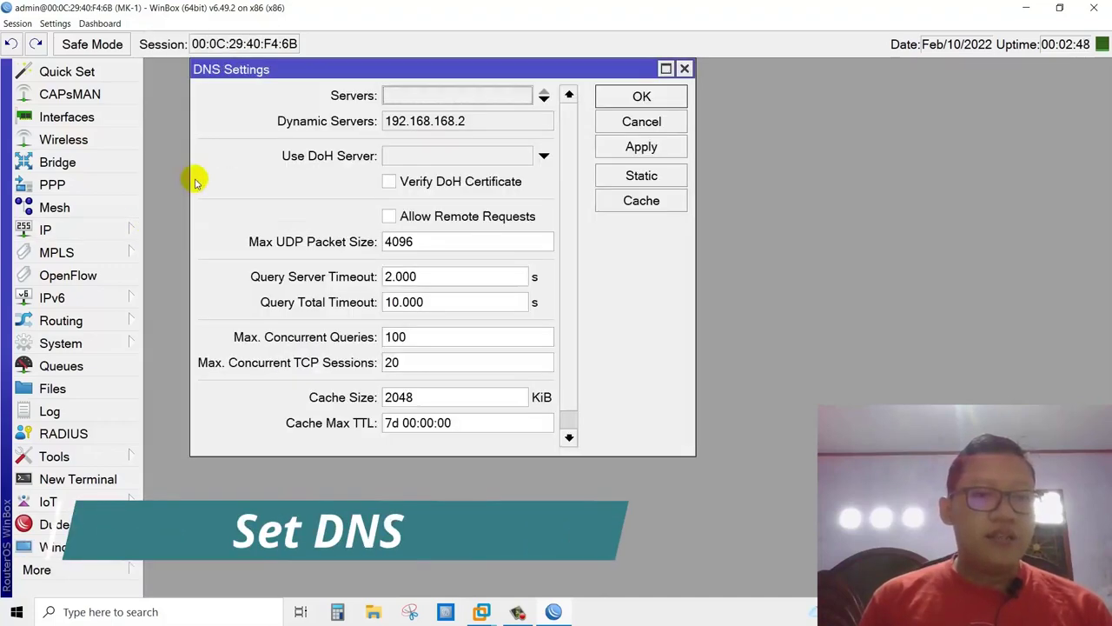
click(388, 218)
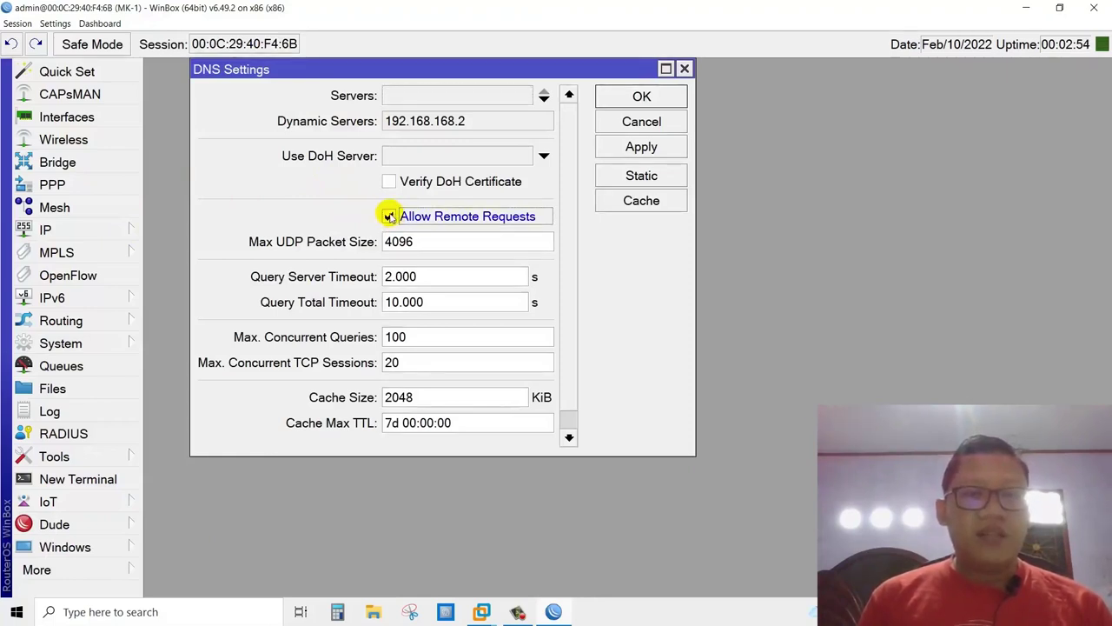
click(641, 147)
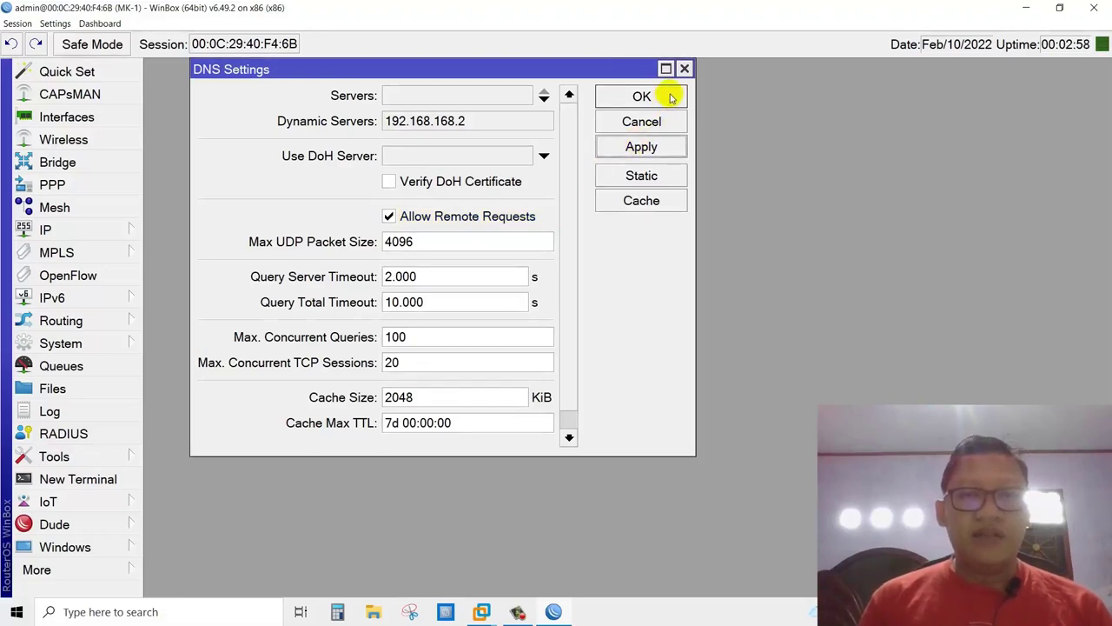
click(641, 96)
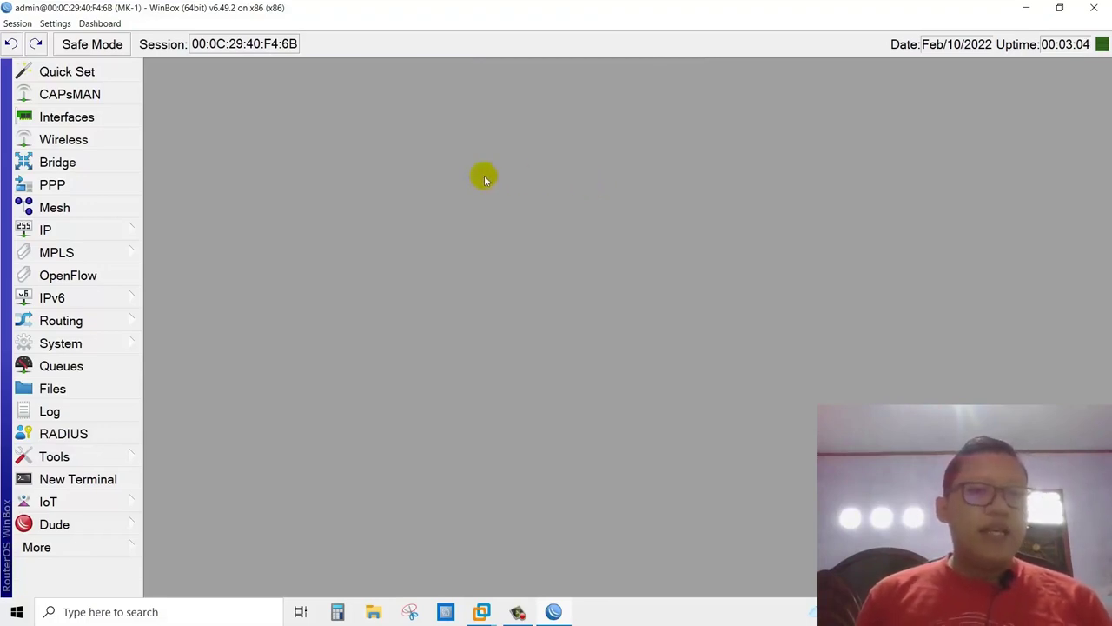
Start a new VLAN interface and name it "vlan1-Lab Admin"
click(122, 116)
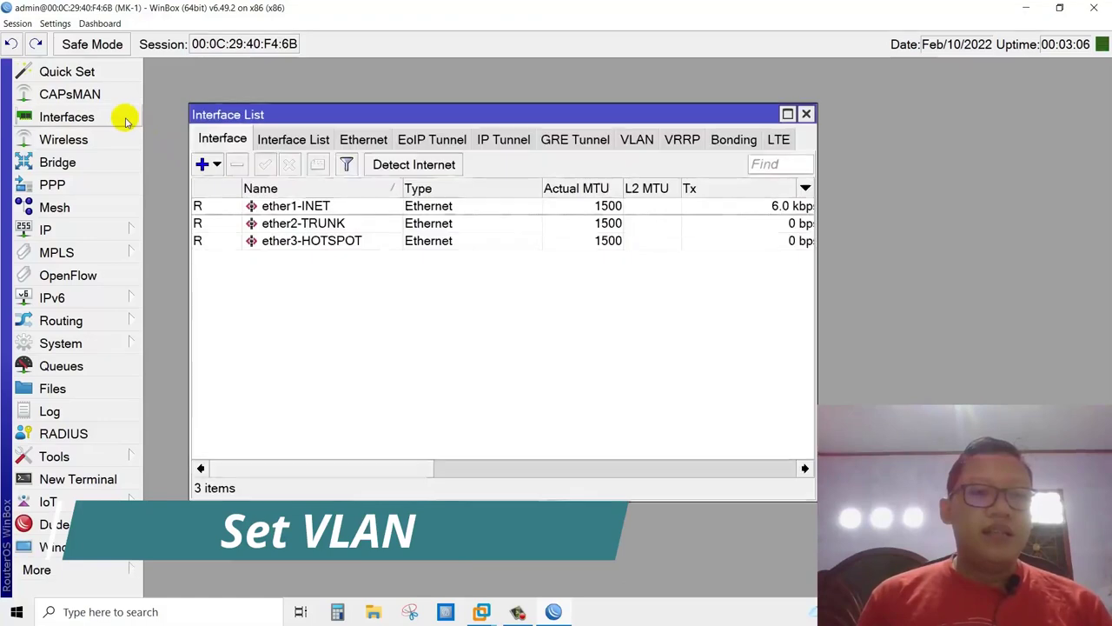
click(633, 141)
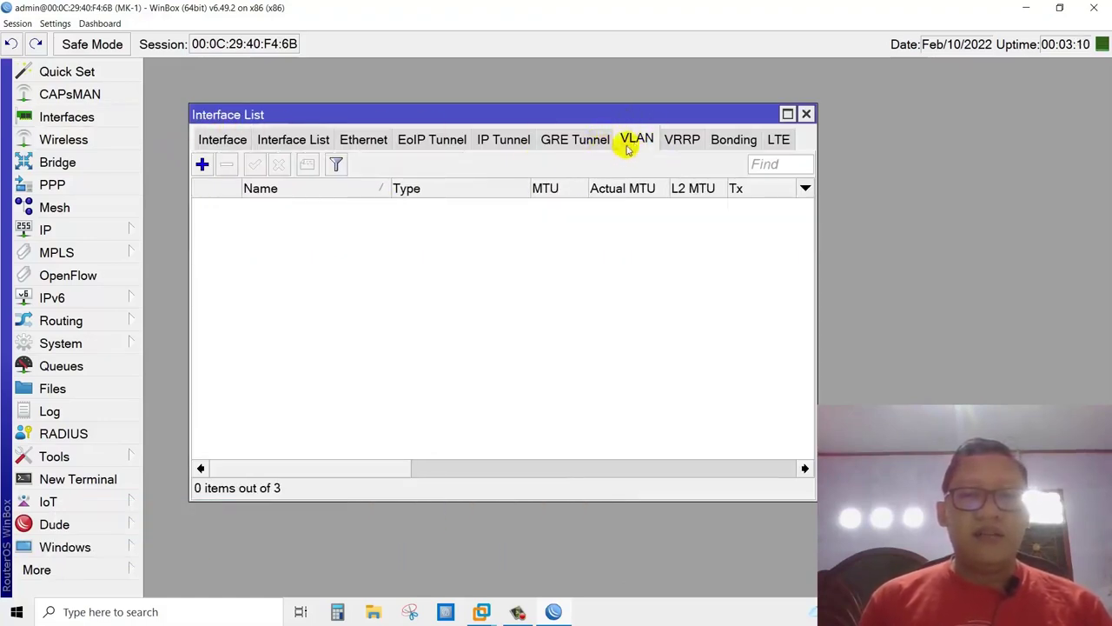
click(202, 165)
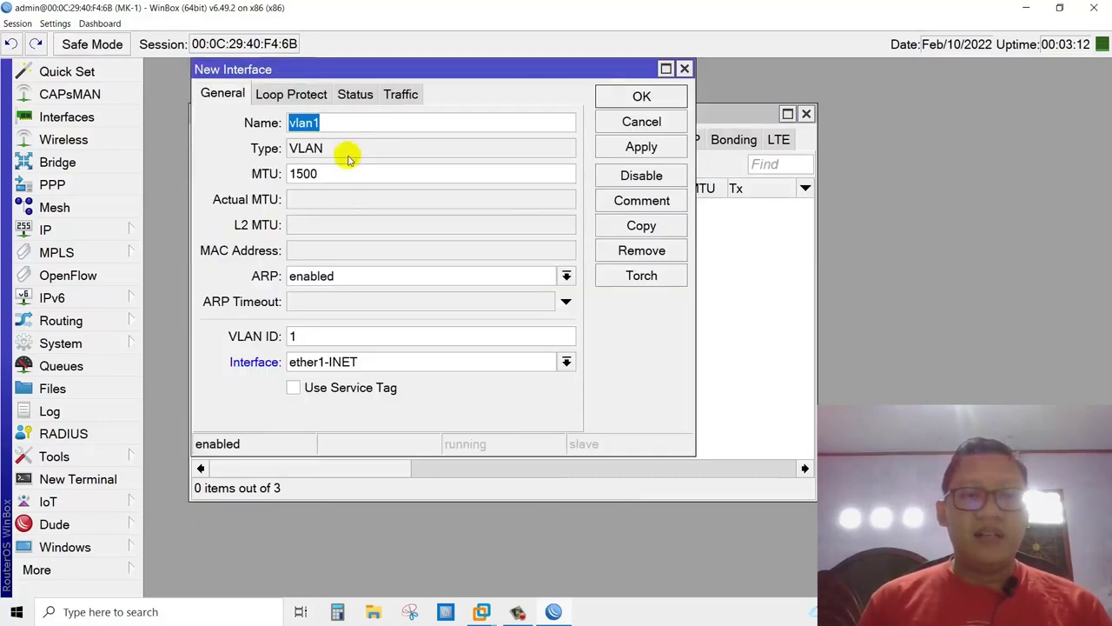
click(347, 126)
text(-)
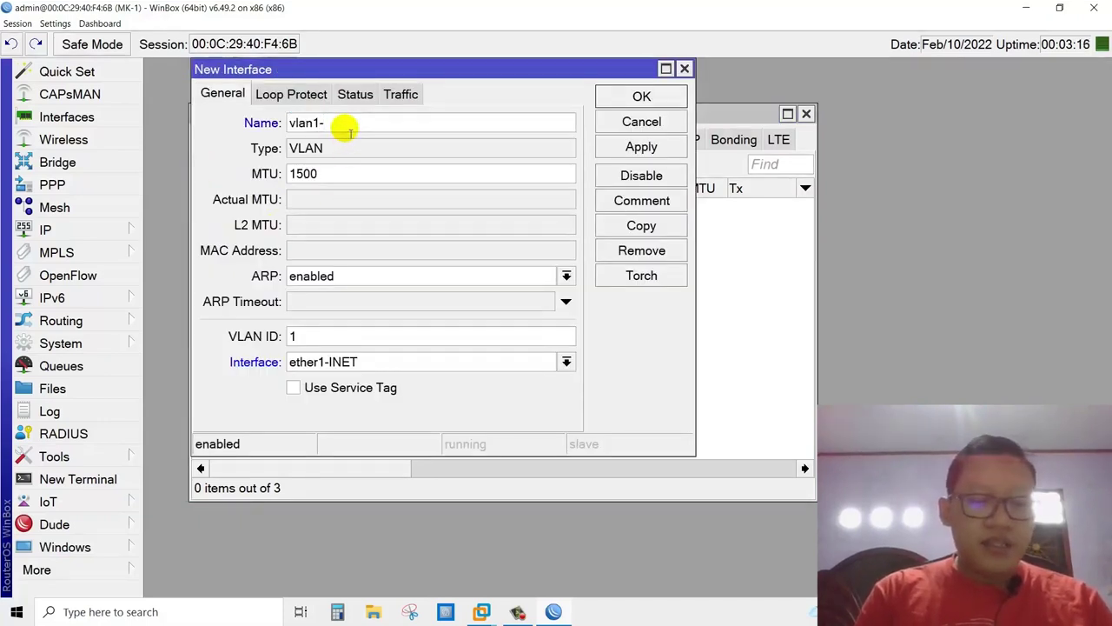
text(lab Admin)
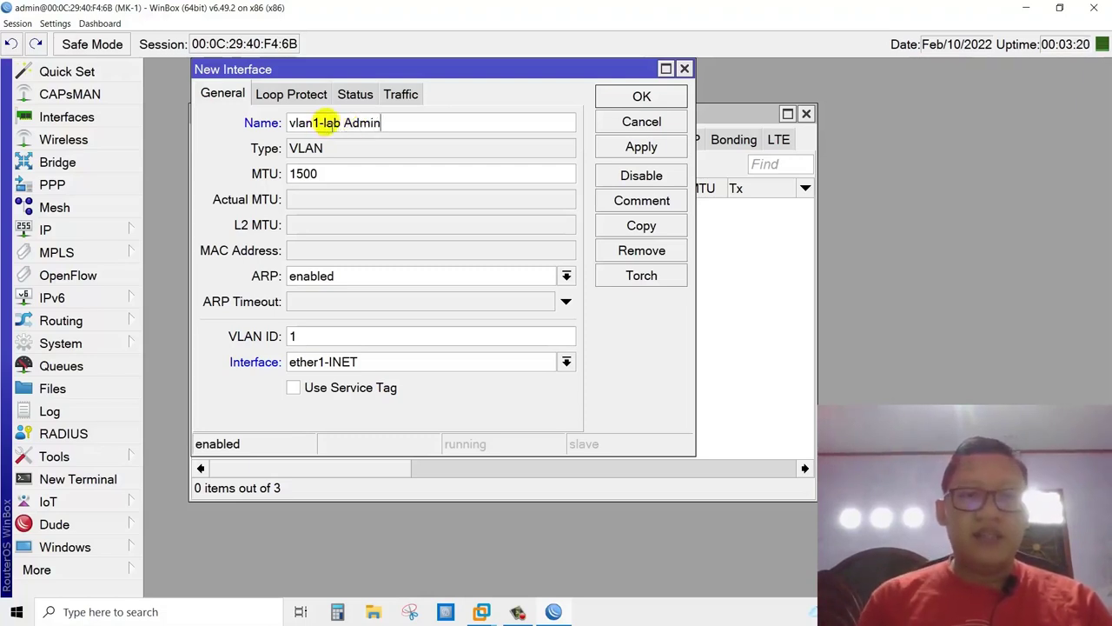
click(325, 123)
key(Delete)
text(L)
Give the new VLAN the ID 10, attach it to ether2-TRUNK and save it
click(318, 337)
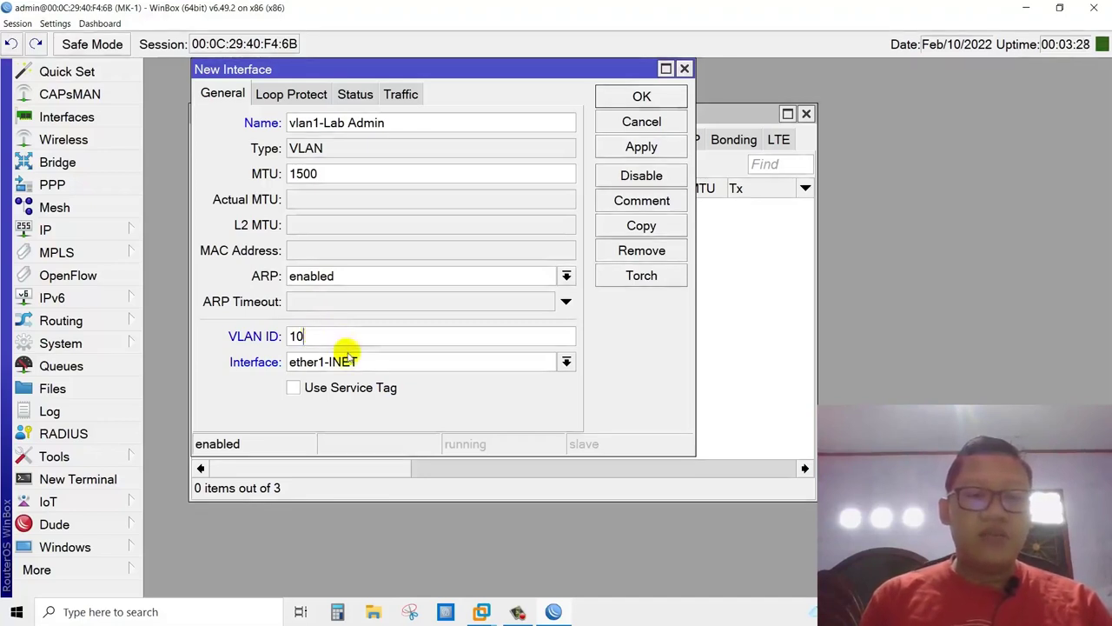
click(330, 369)
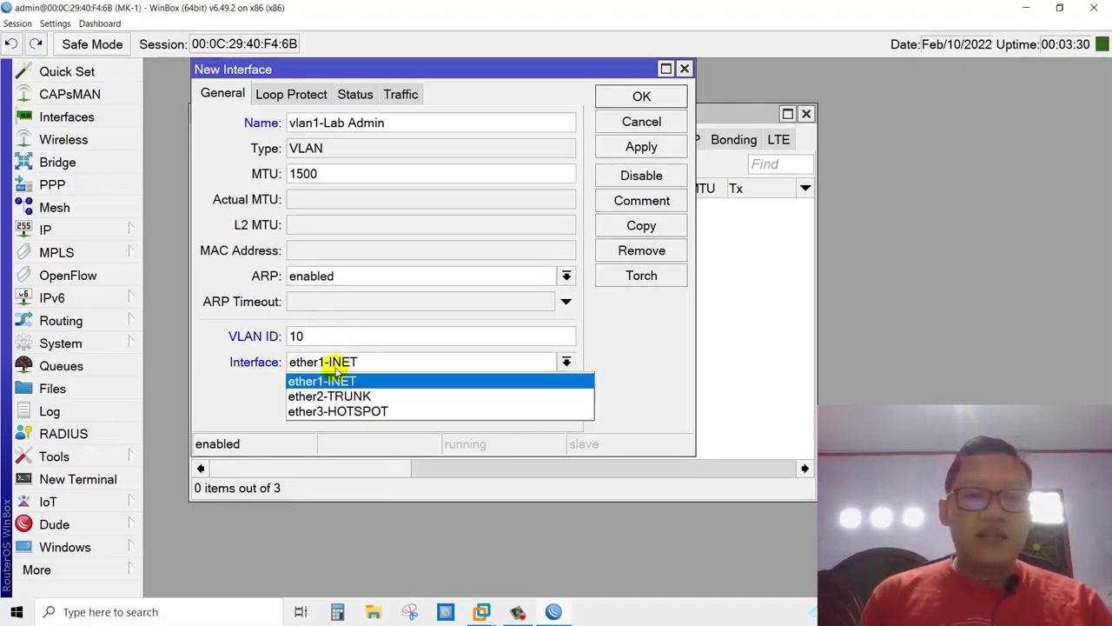
click(340, 392)
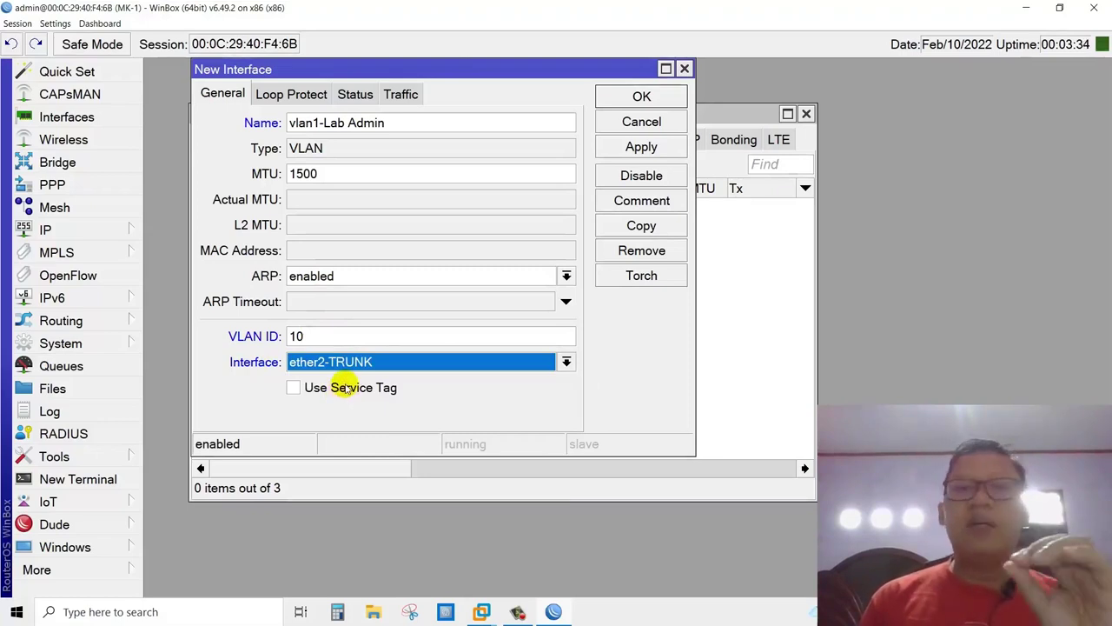
click(635, 97)
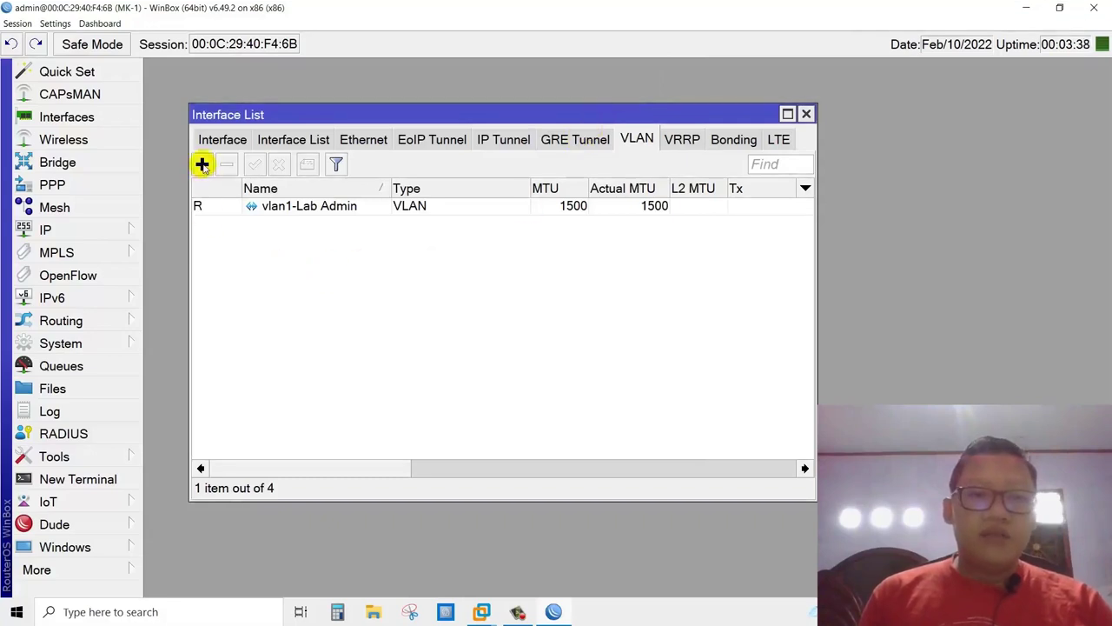
Create a second VLAN interface "vlan2-Lab Jaringan" with VLAN ID 20 on ether2-TRUNK, and close the interface list
click(168, 164)
click(330, 126)
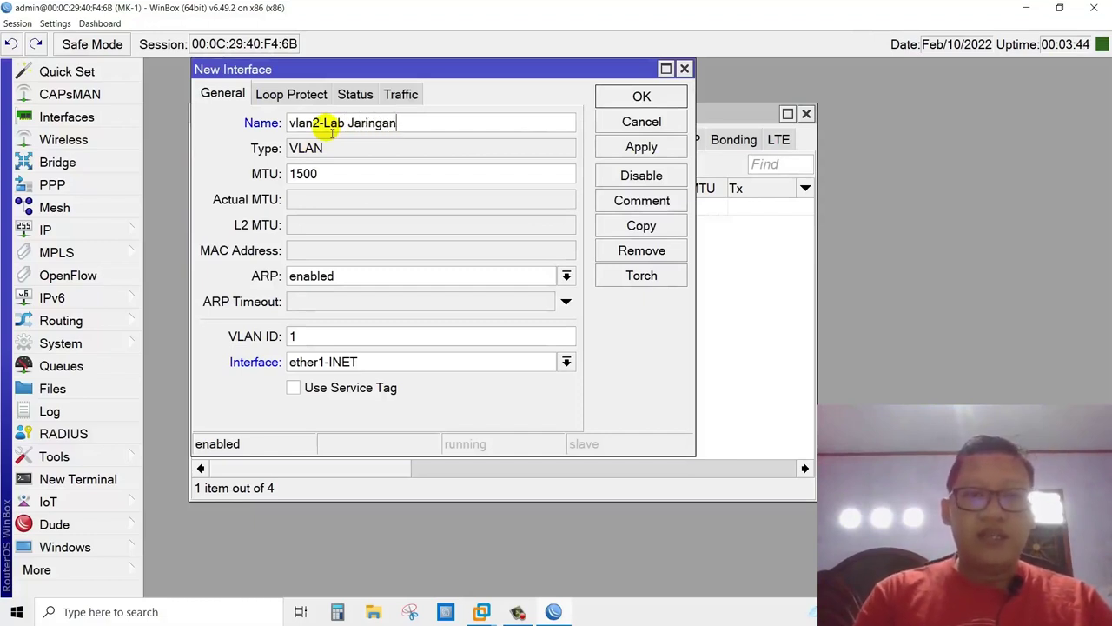
double_click(315, 336)
text(20)
click(328, 363)
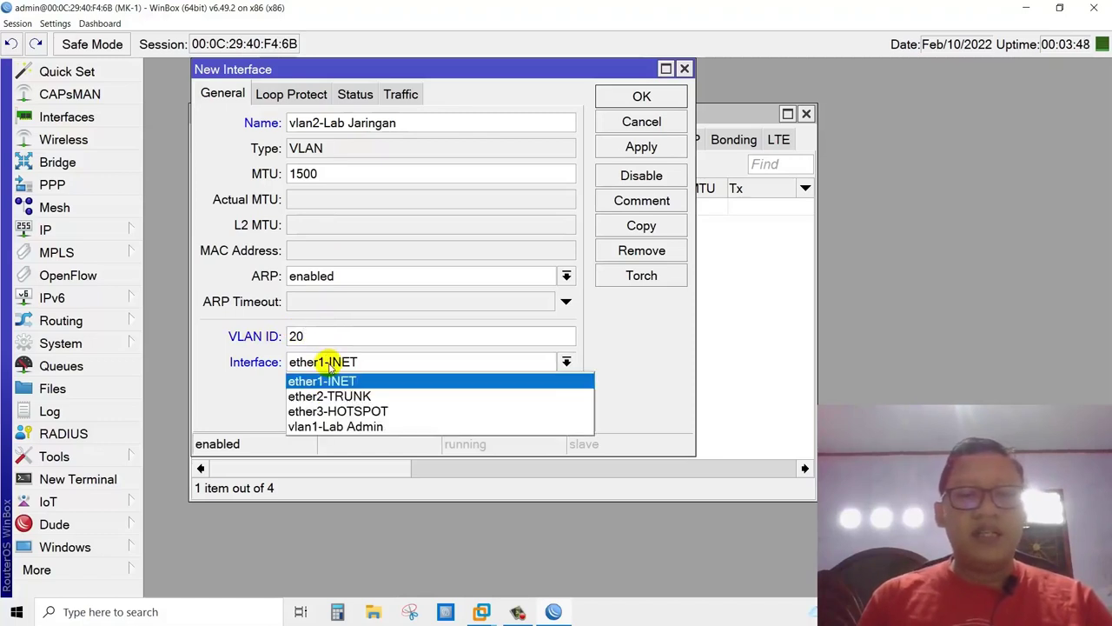
click(329, 395)
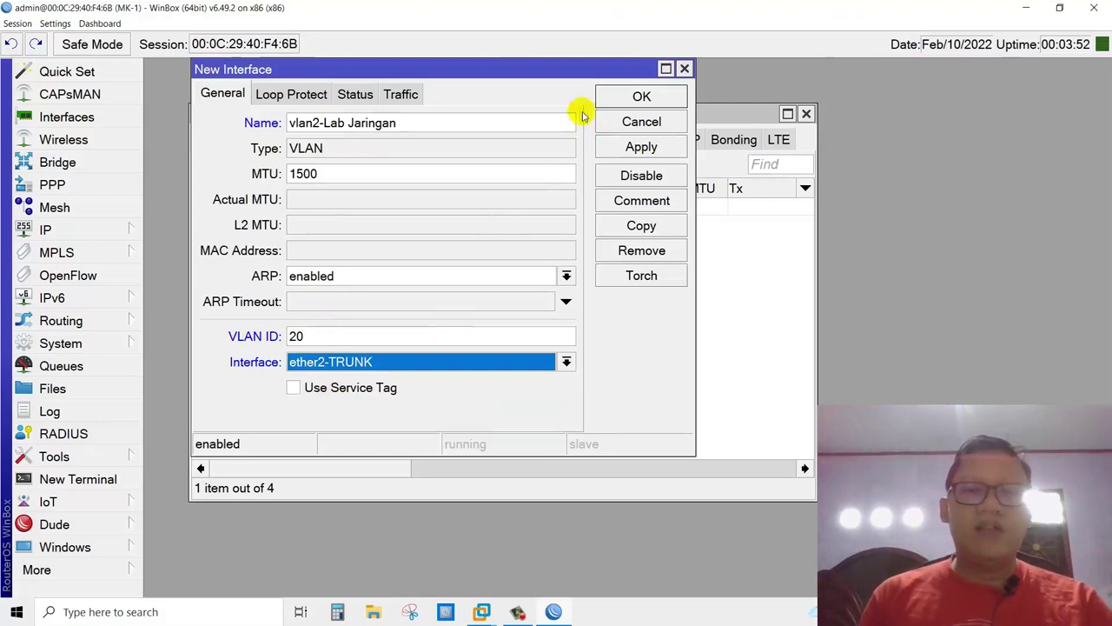
click(622, 98)
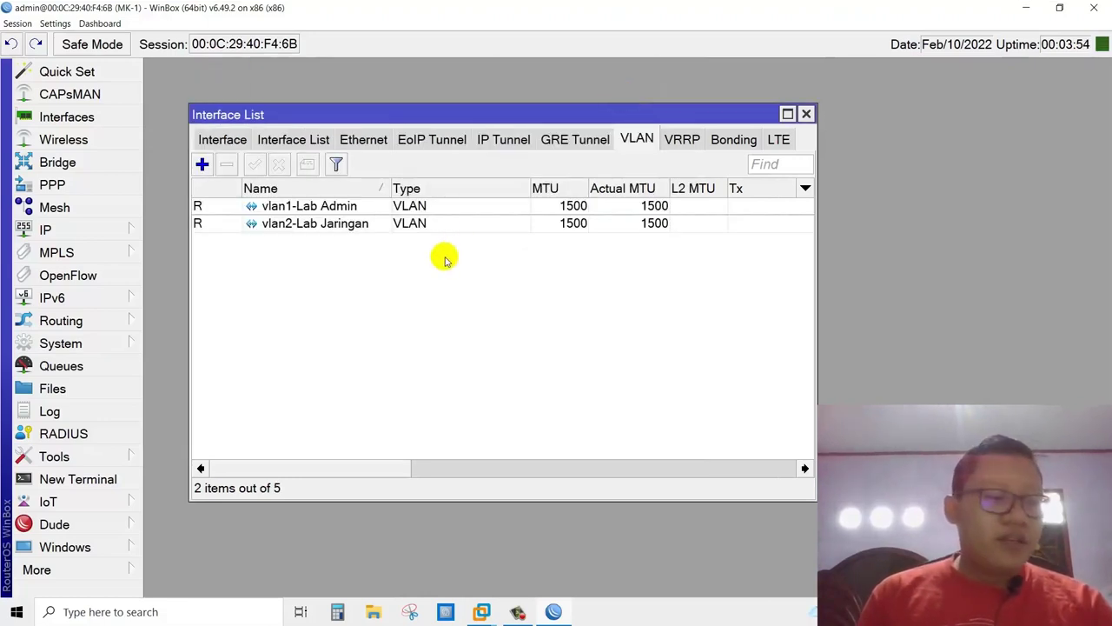
click(806, 115)
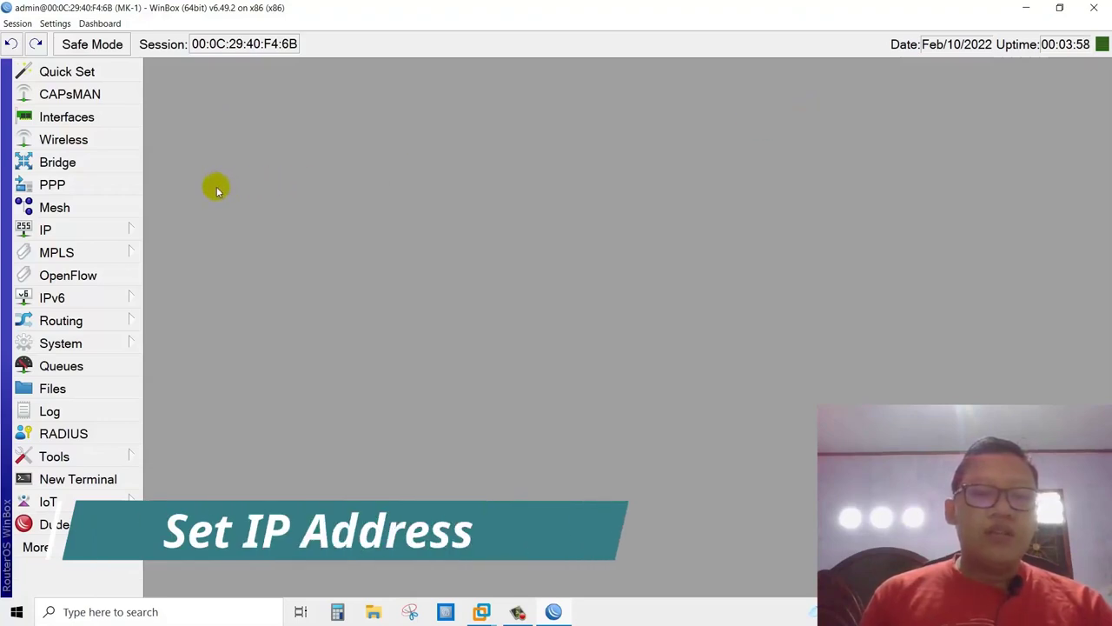
Add the IP address 192.168.10.1/28 to the vlan1-Lab Admin interface
click(124, 231)
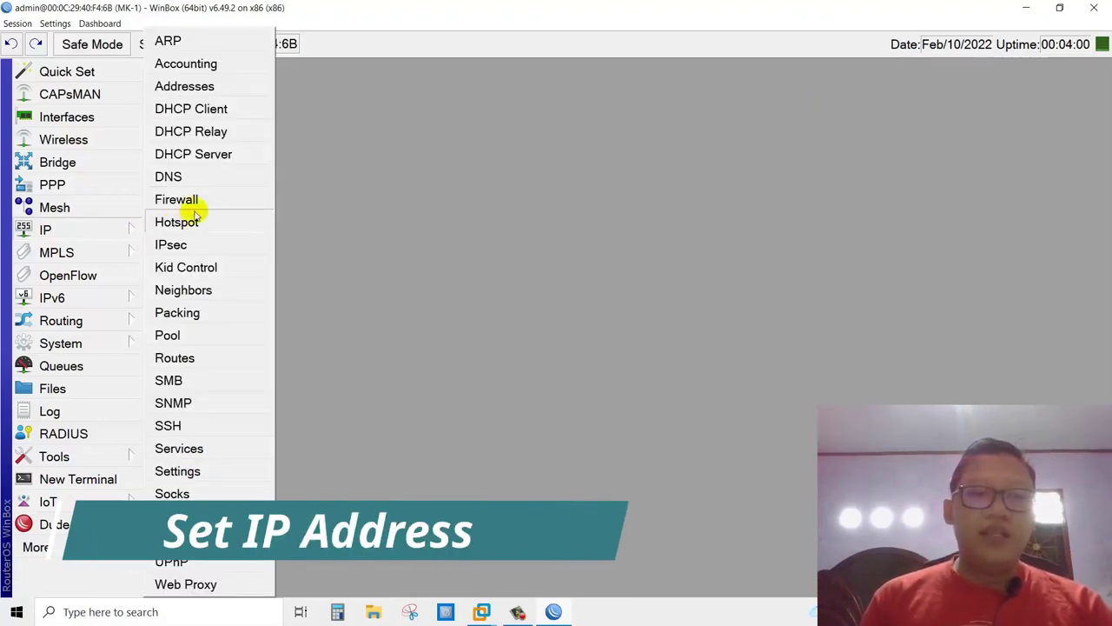
click(223, 86)
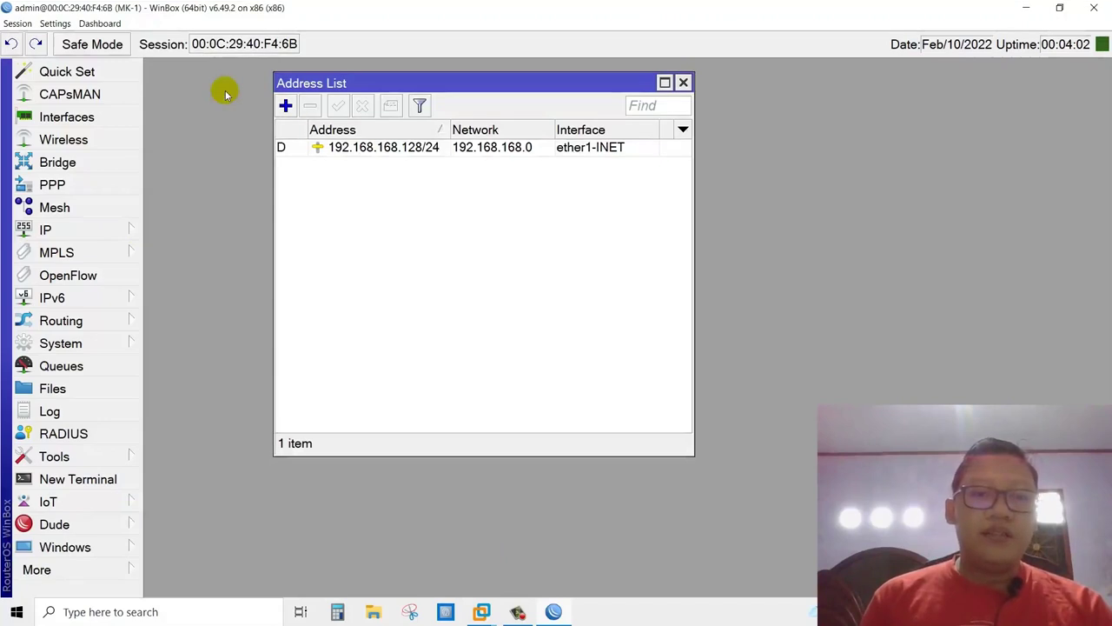
click(286, 106)
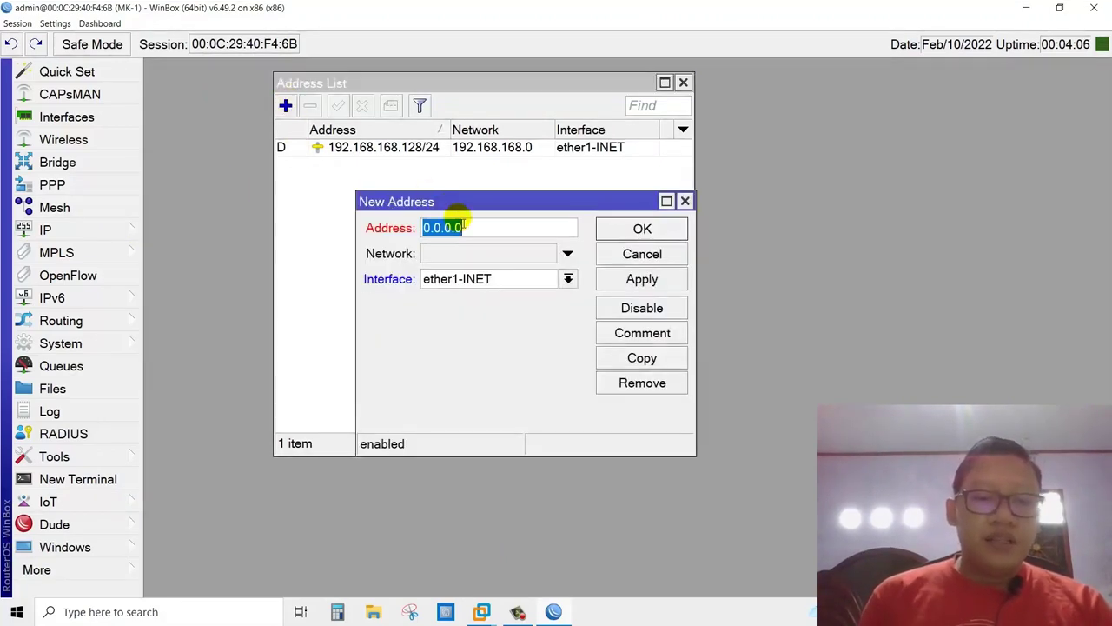
text(192.168.10.1/28)
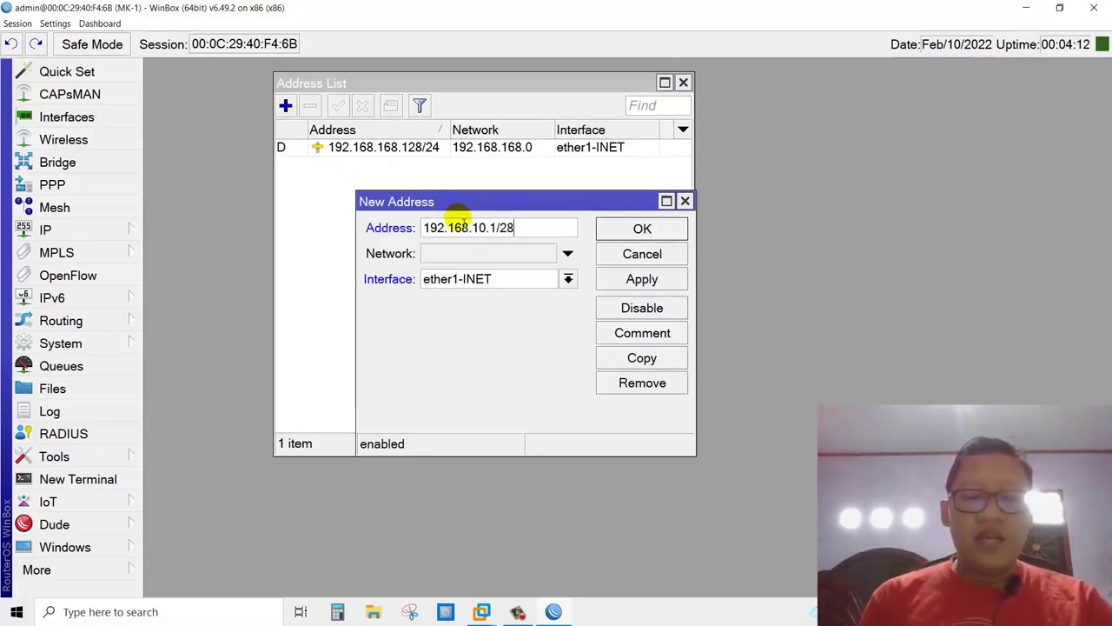
click(548, 280)
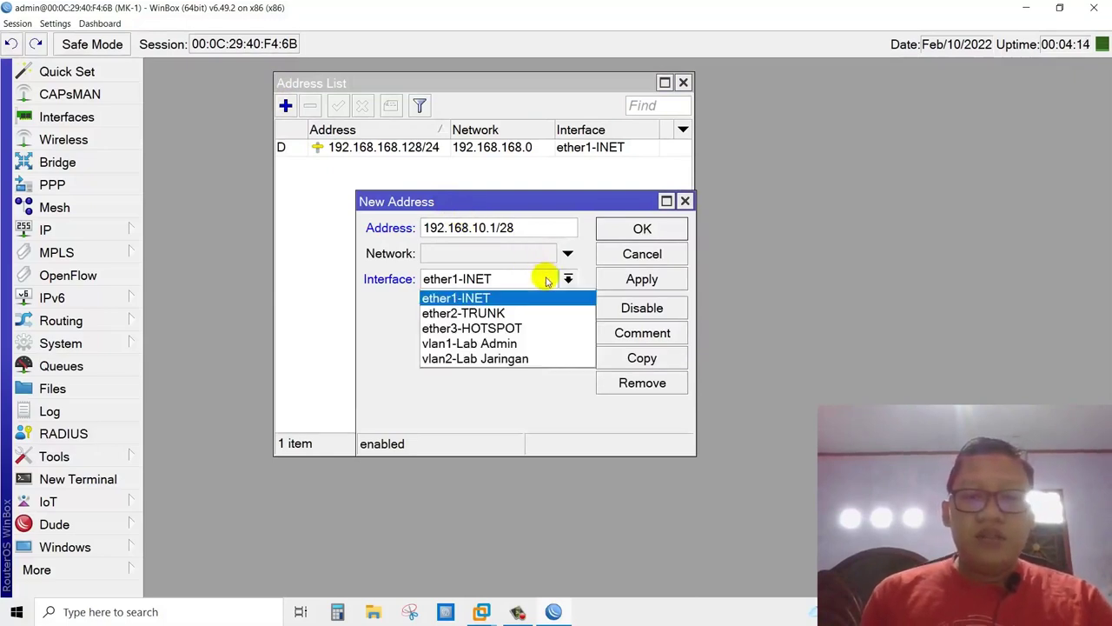
click(536, 345)
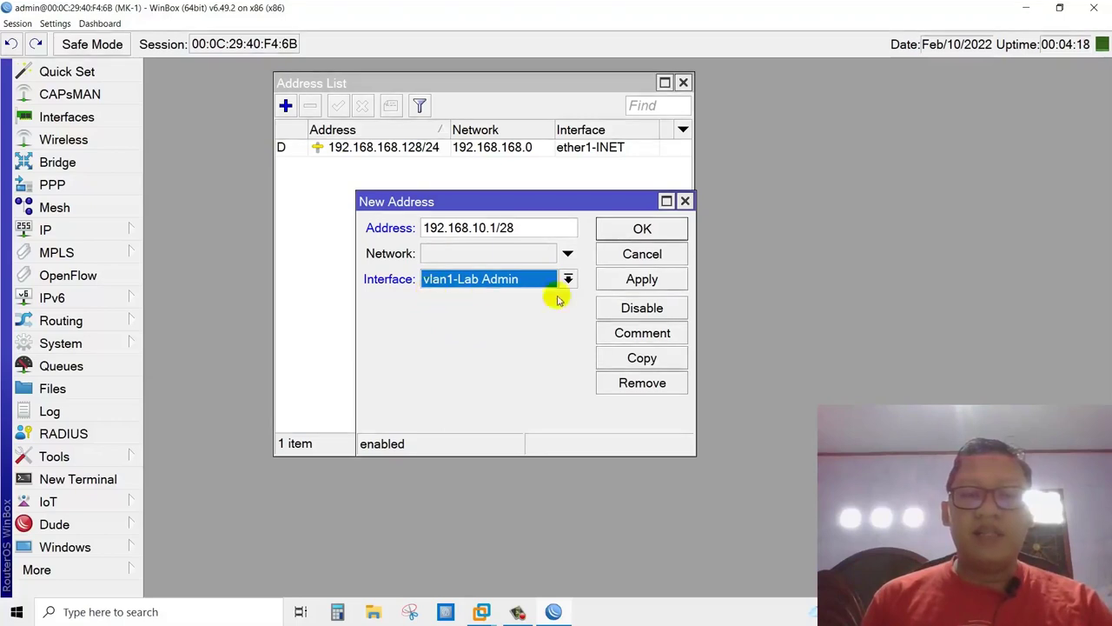
click(630, 279)
click(641, 228)
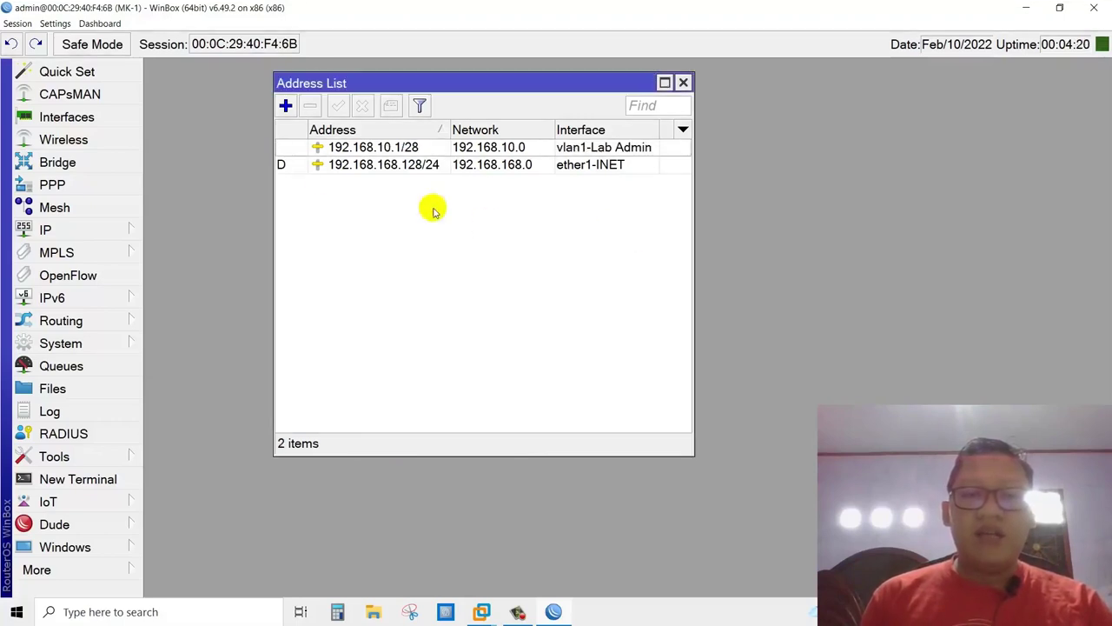
Add the IP address 192.168.20.1/28 to the vlan2-Lab Jaringan interface
click(285, 105)
text(192.168.20.1/28)
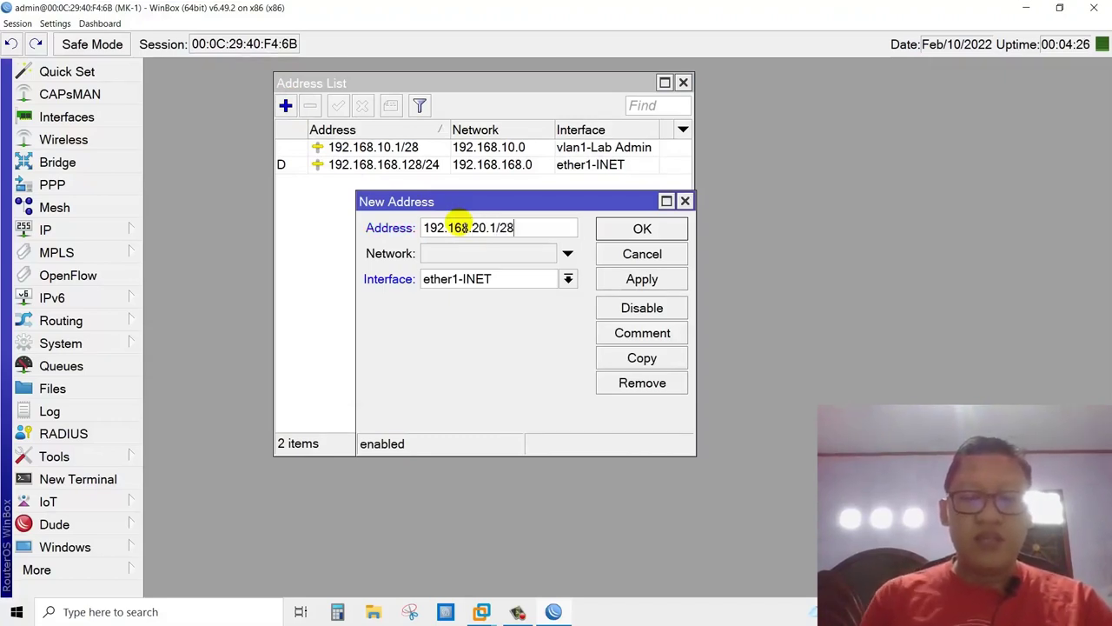
click(495, 278)
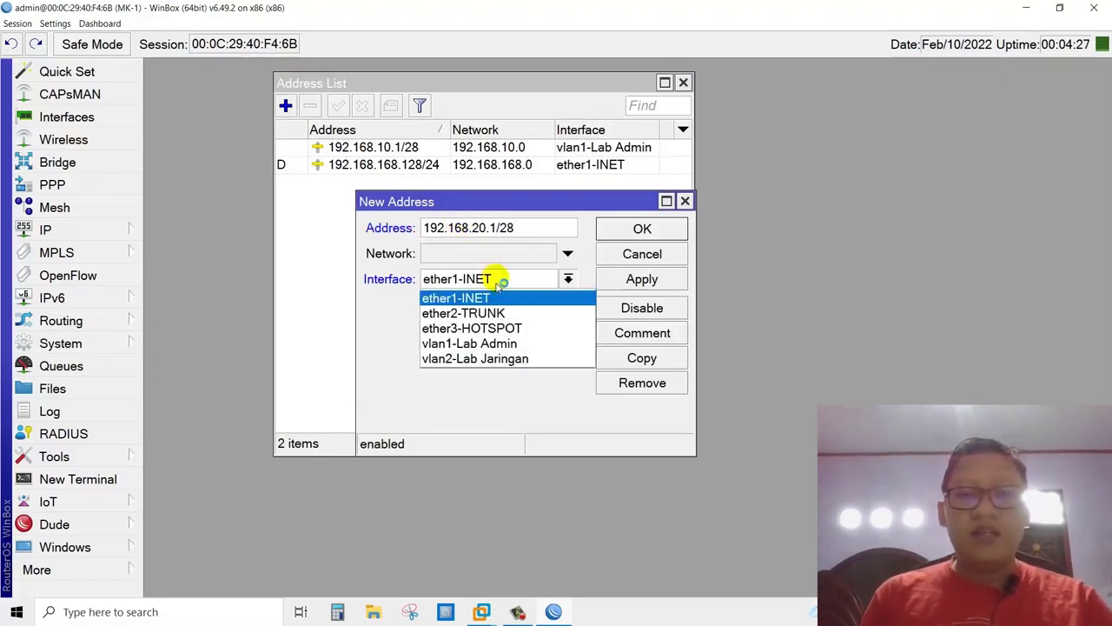
click(516, 364)
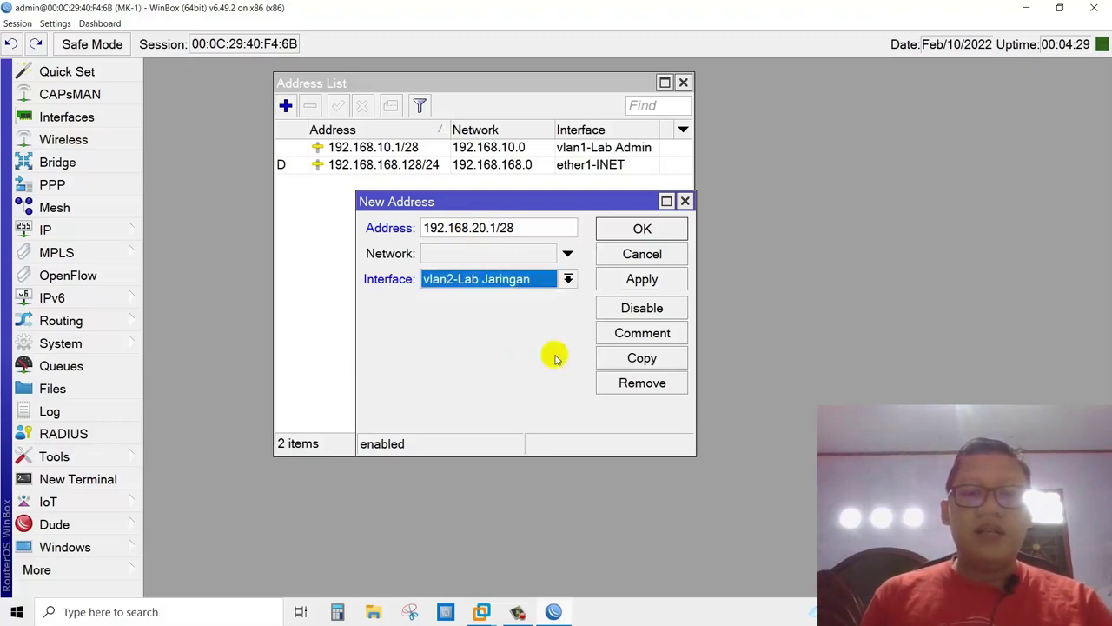
click(652, 281)
click(642, 228)
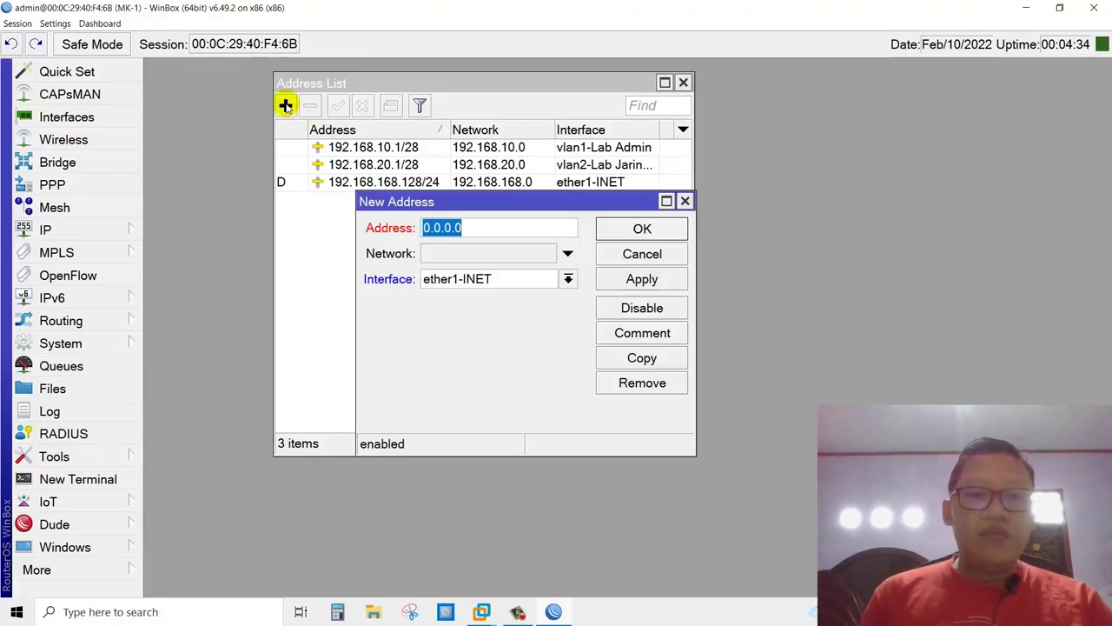
Add the IP address 192.168.30.1/24 to the ether3-HOTSPOT interface and close the address list
text(192.168.30.1)
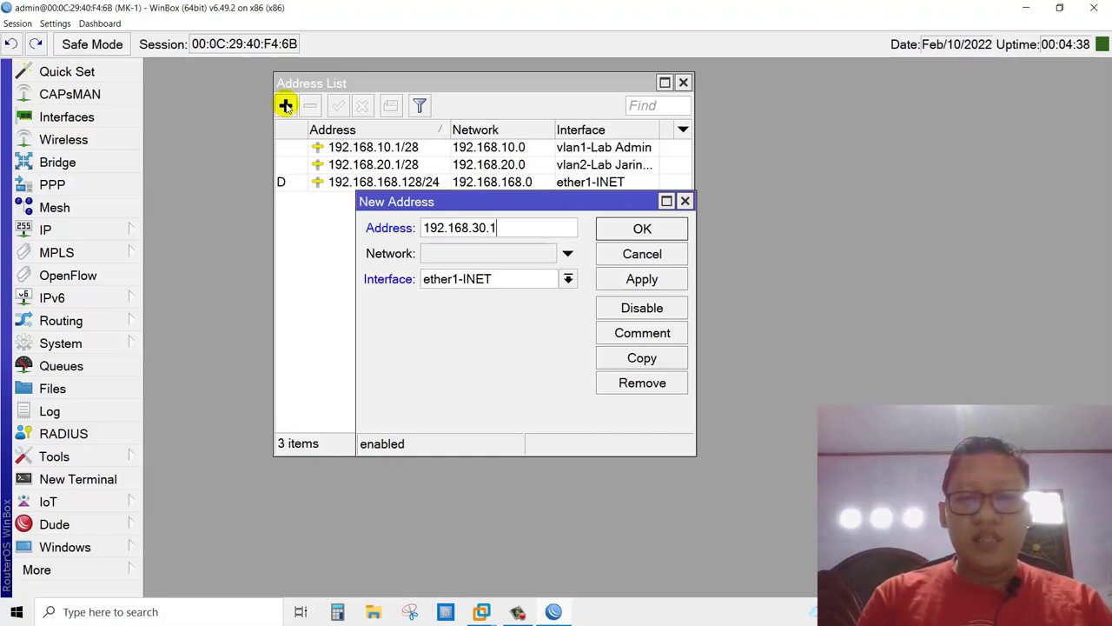
text(/24)
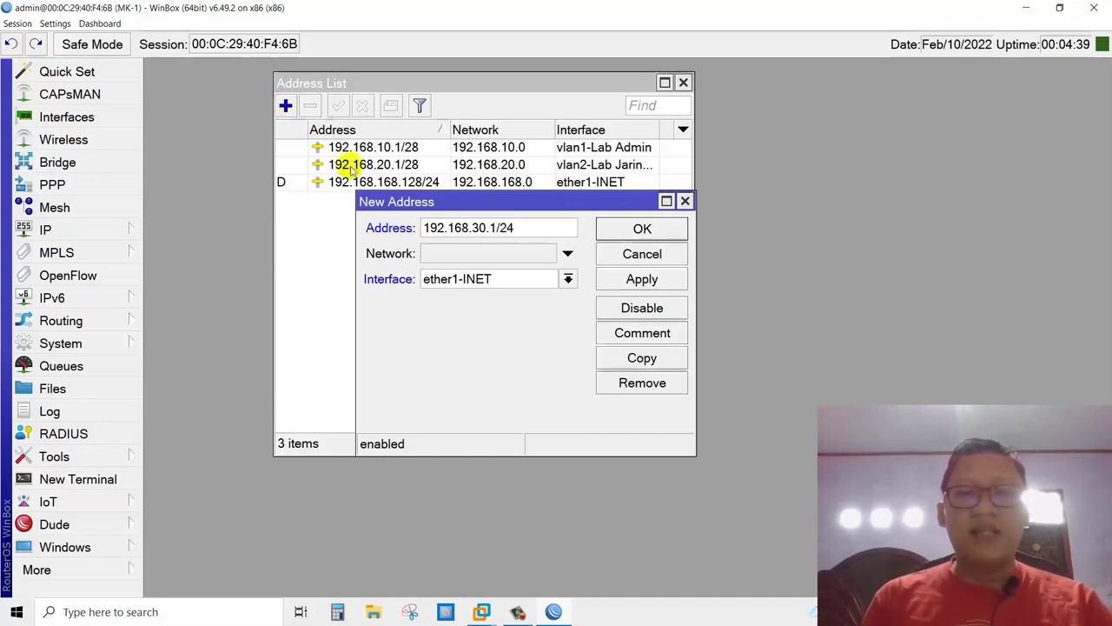
click(520, 279)
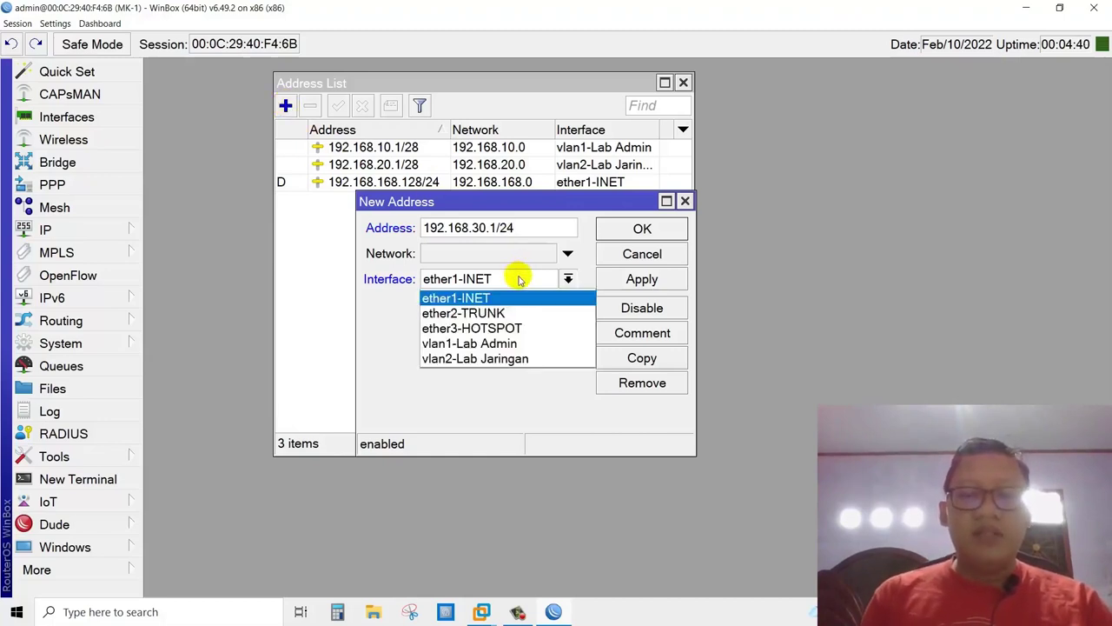
click(521, 328)
click(641, 278)
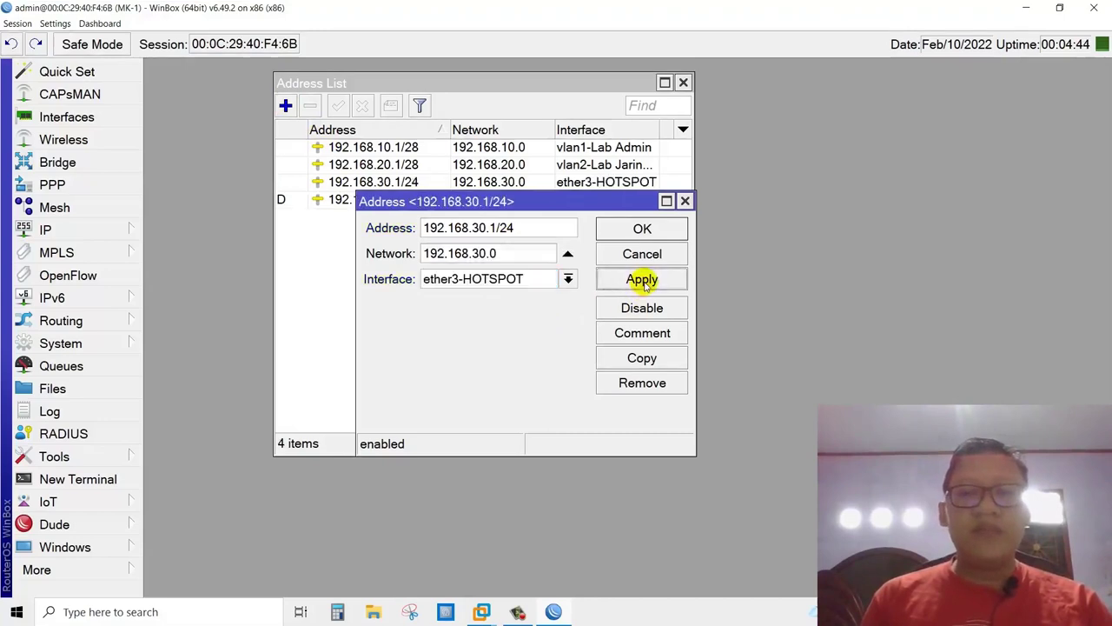
click(643, 229)
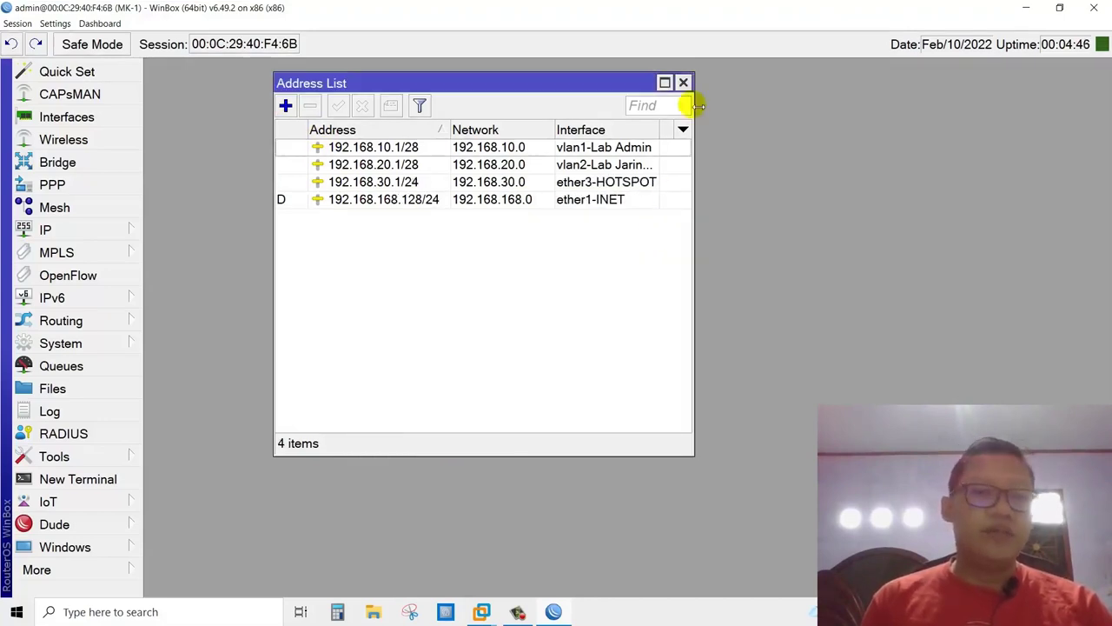
click(684, 84)
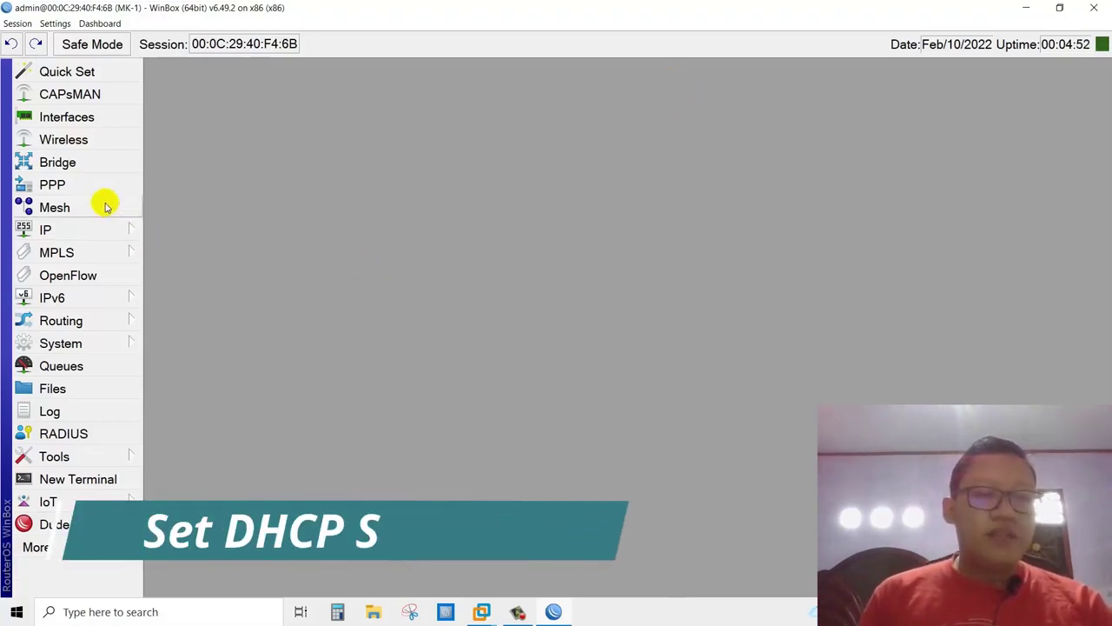
Open the DHCP server settings and start DHCP Setup on the vlan1-Lab Admin interface
click(105, 229)
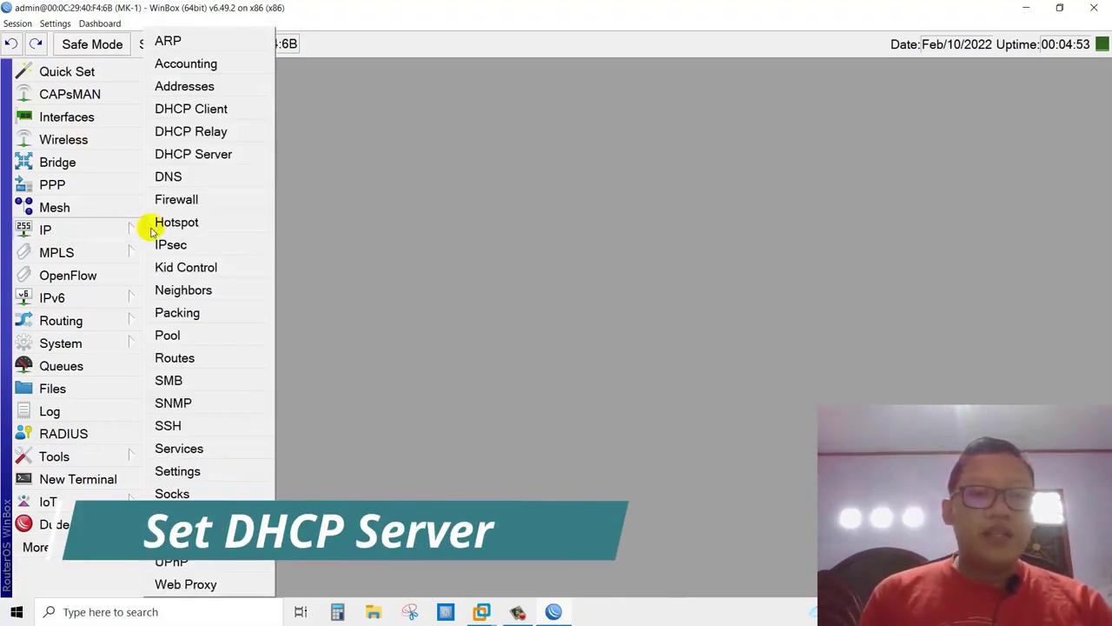
click(230, 154)
drag(316, 187, 450, 96)
click(317, 127)
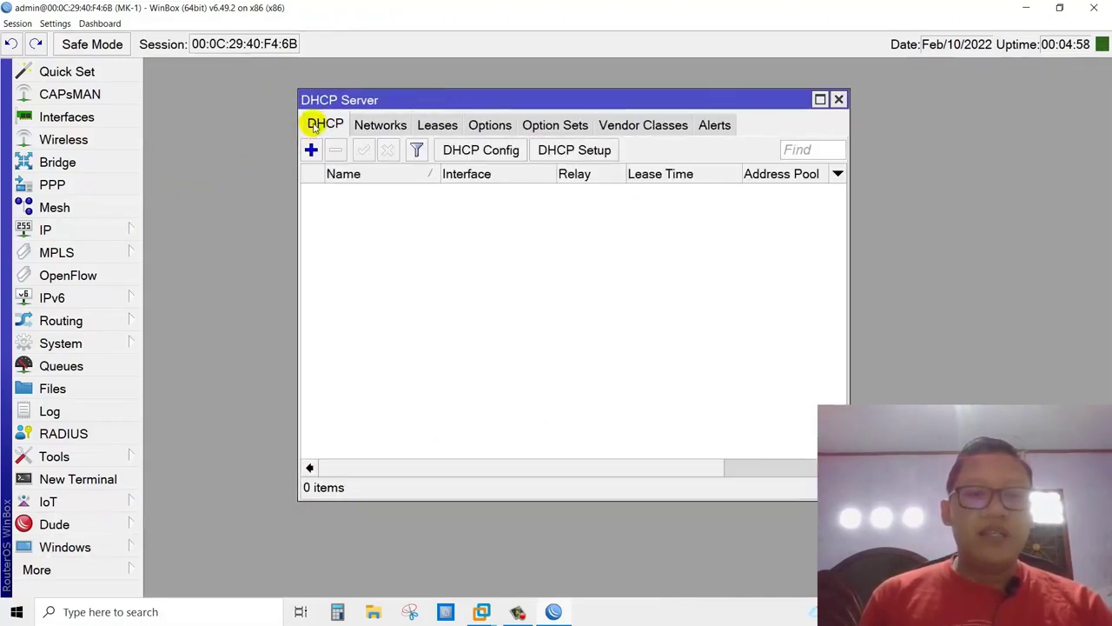
click(598, 151)
drag(566, 429, 584, 225)
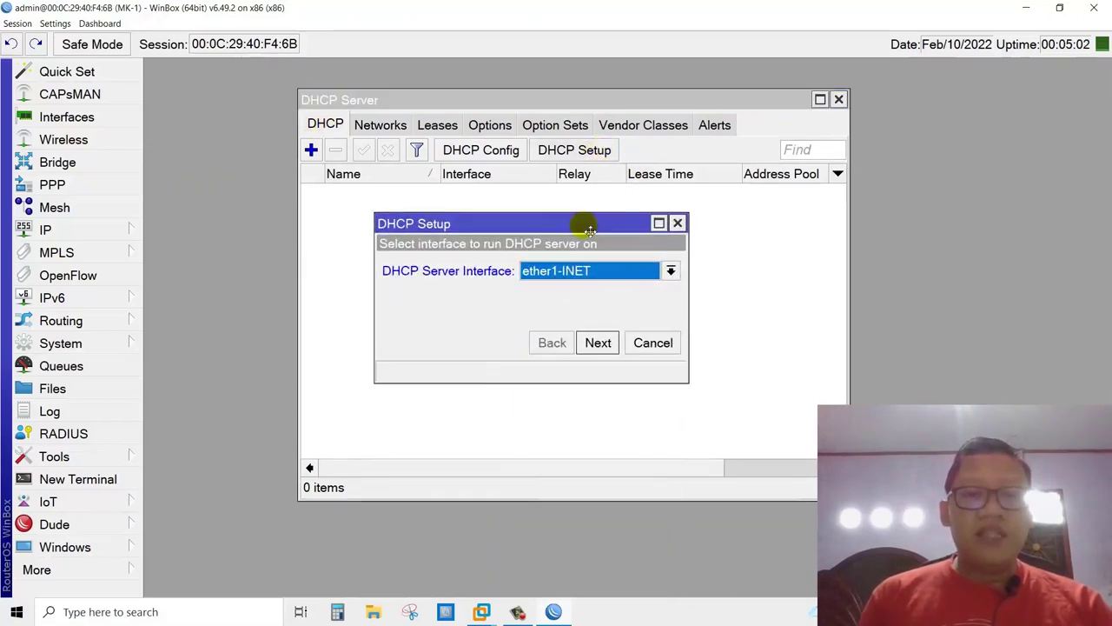
click(669, 271)
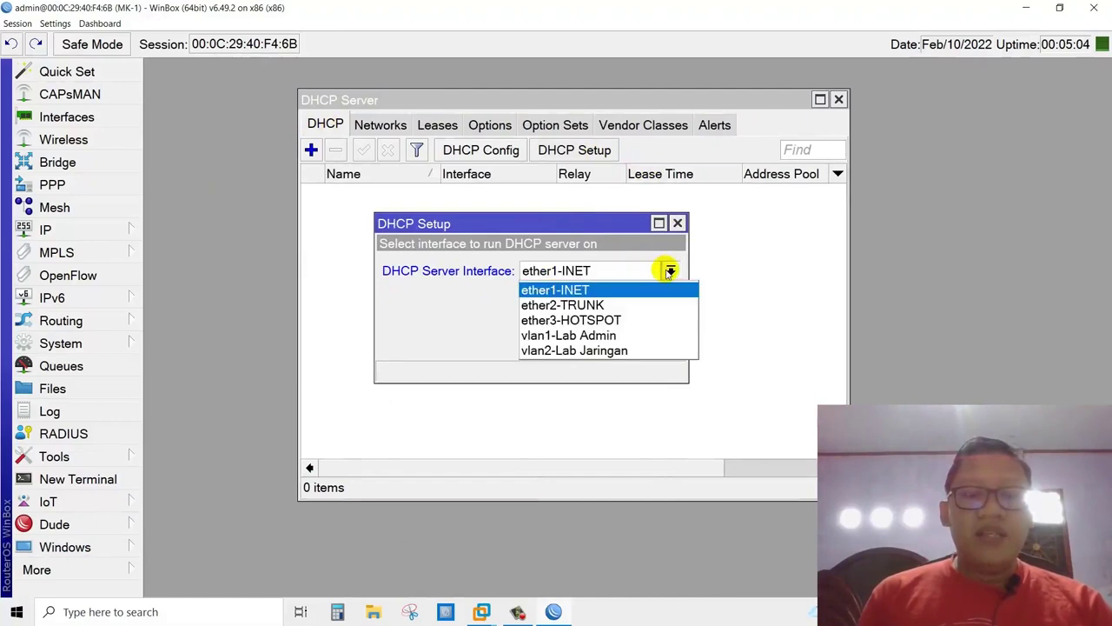
click(599, 336)
click(598, 344)
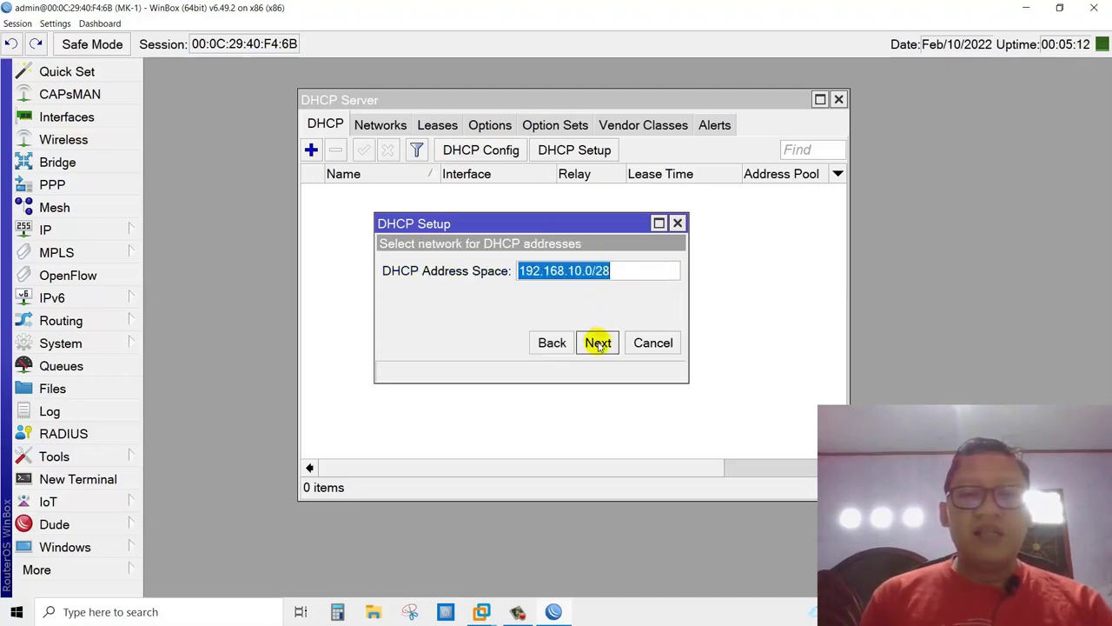
Accept the proposed address space 192.168.10.0/28 and all remaining defaults to finish the vlan1-Lab Admin DHCP setup
click(598, 343)
click(598, 343)
click(597, 343)
click(597, 343)
click(598, 343)
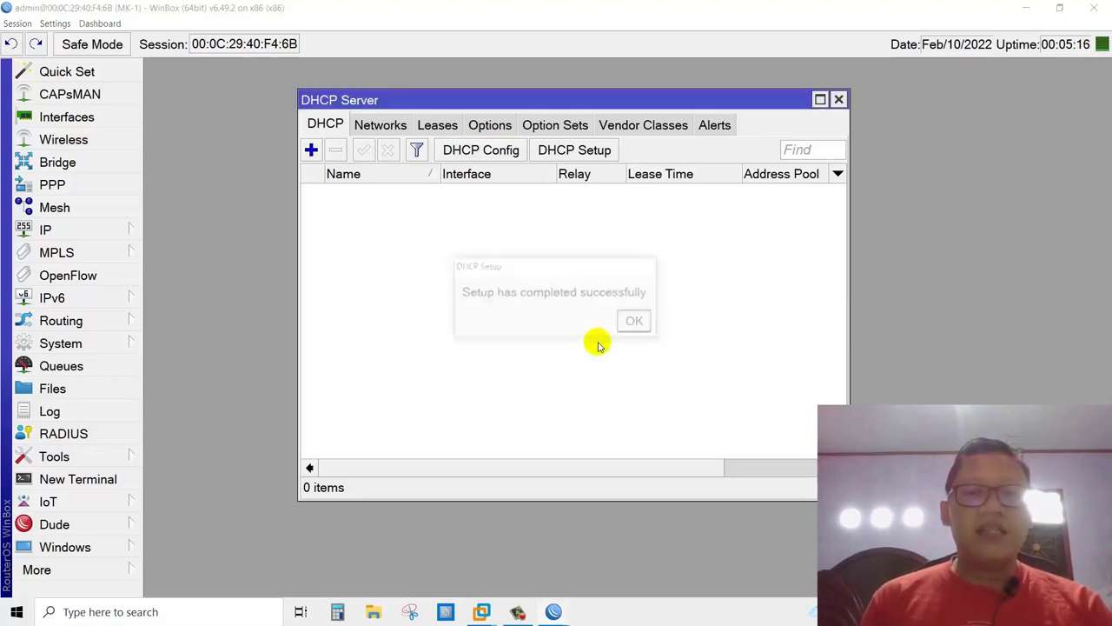
click(637, 321)
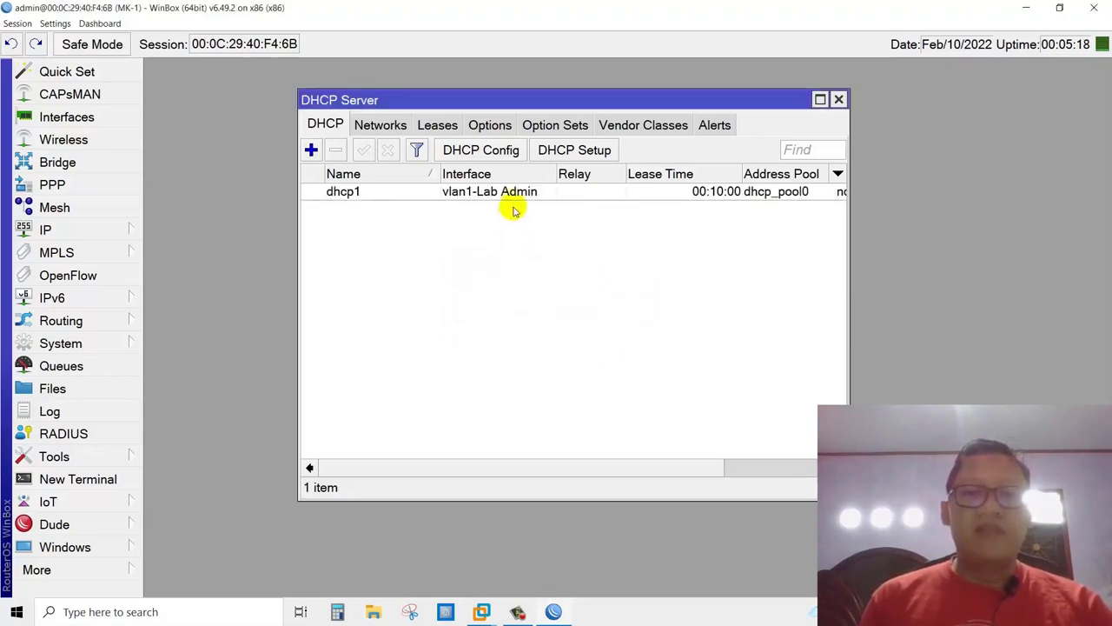
Set up a DHCP server on vlan2-Lab Jaringan with all proposed defaults, including the 00:10:00 lease time, and close the DHCP server window
click(572, 151)
click(551, 271)
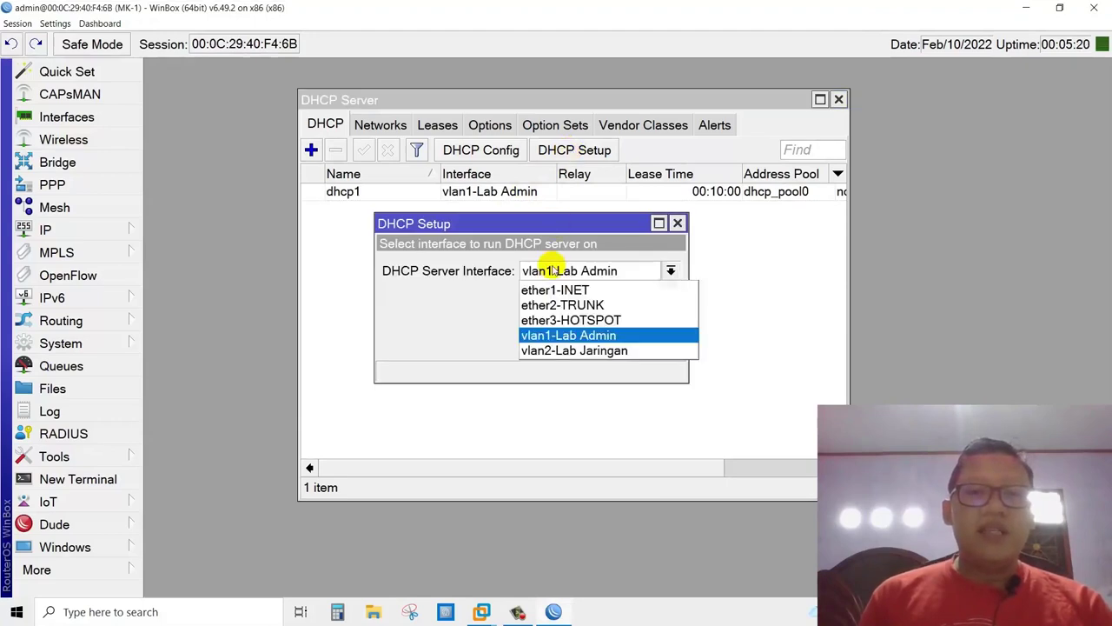
click(575, 350)
click(596, 342)
click(598, 342)
click(598, 343)
click(597, 342)
click(598, 343)
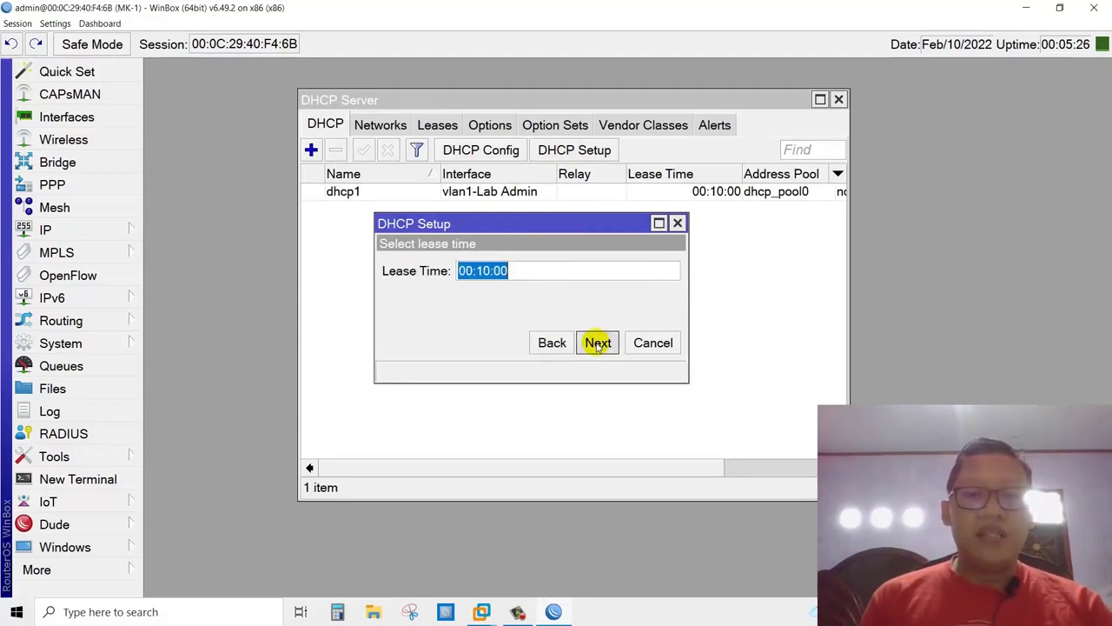
click(598, 342)
click(634, 321)
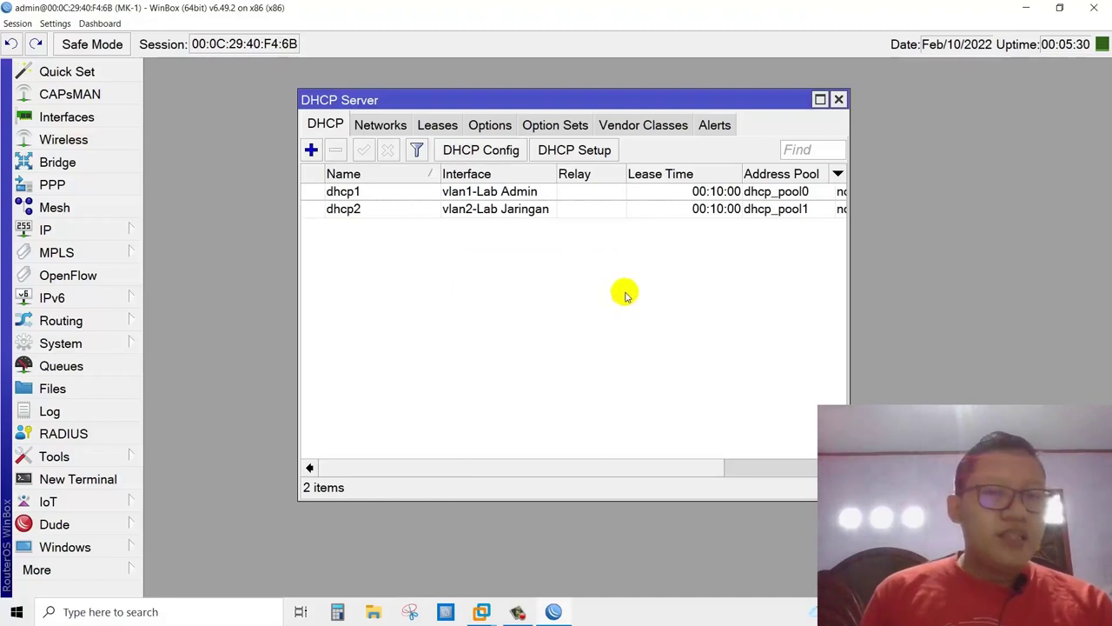
click(838, 100)
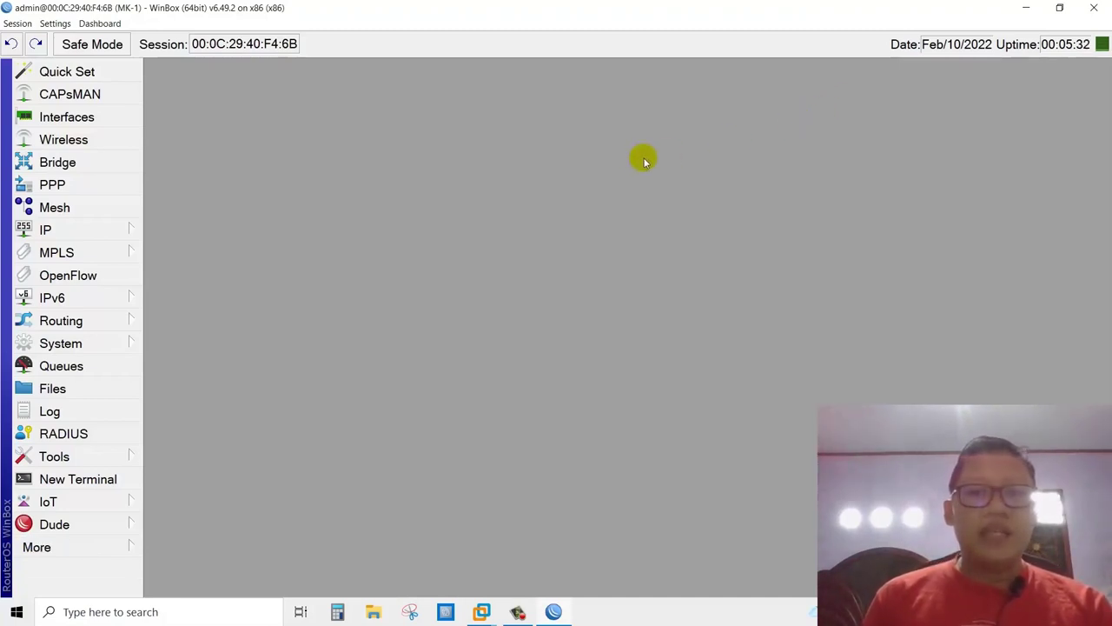
Open the Hotspot settings and start Hotspot Setup with ether3-HOTSPOT as the hotspot interface
click(131, 229)
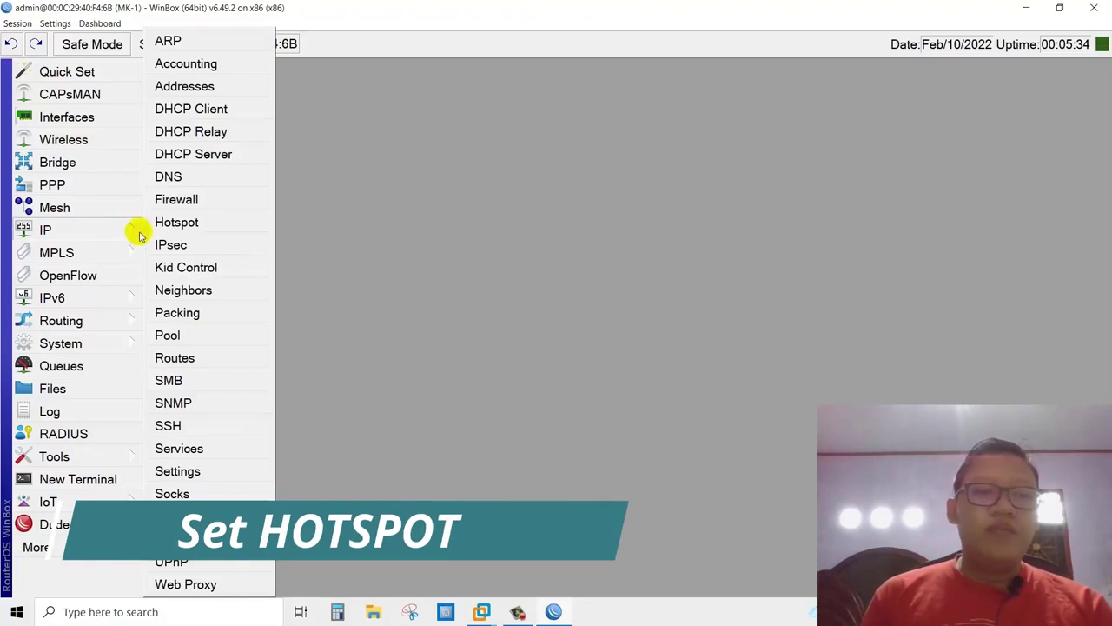
click(212, 222)
drag(320, 67, 480, 83)
click(341, 111)
click(336, 111)
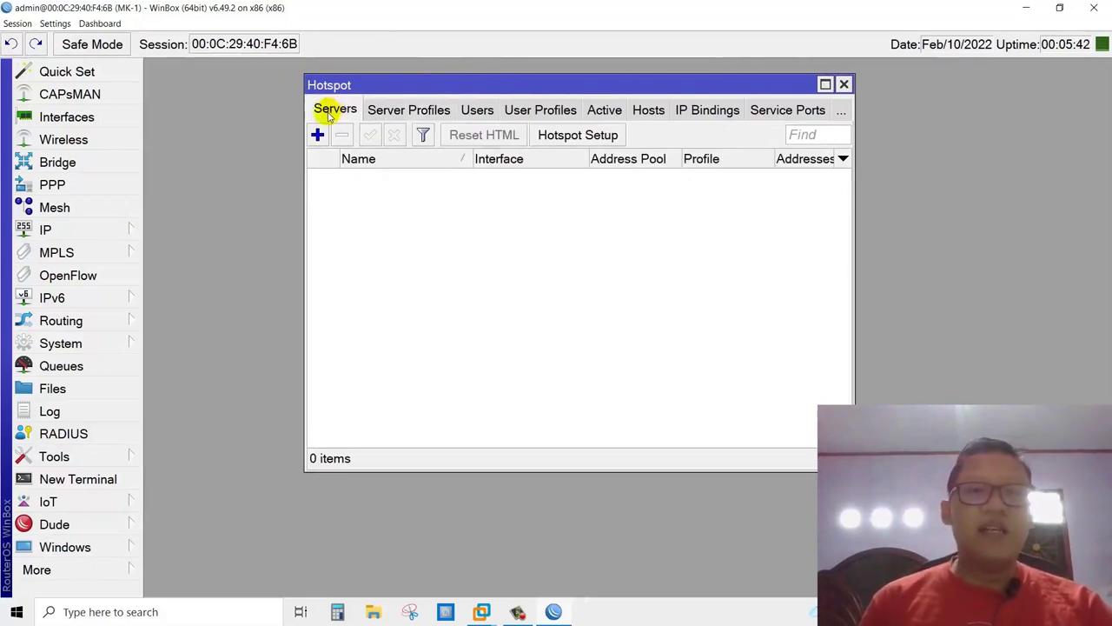
click(566, 139)
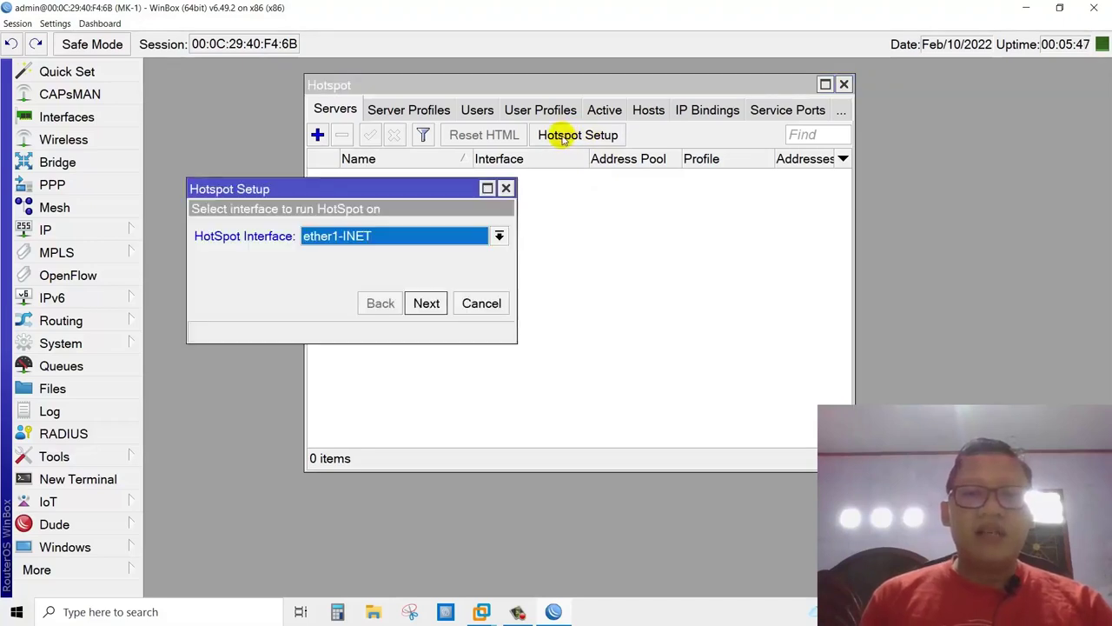
click(415, 241)
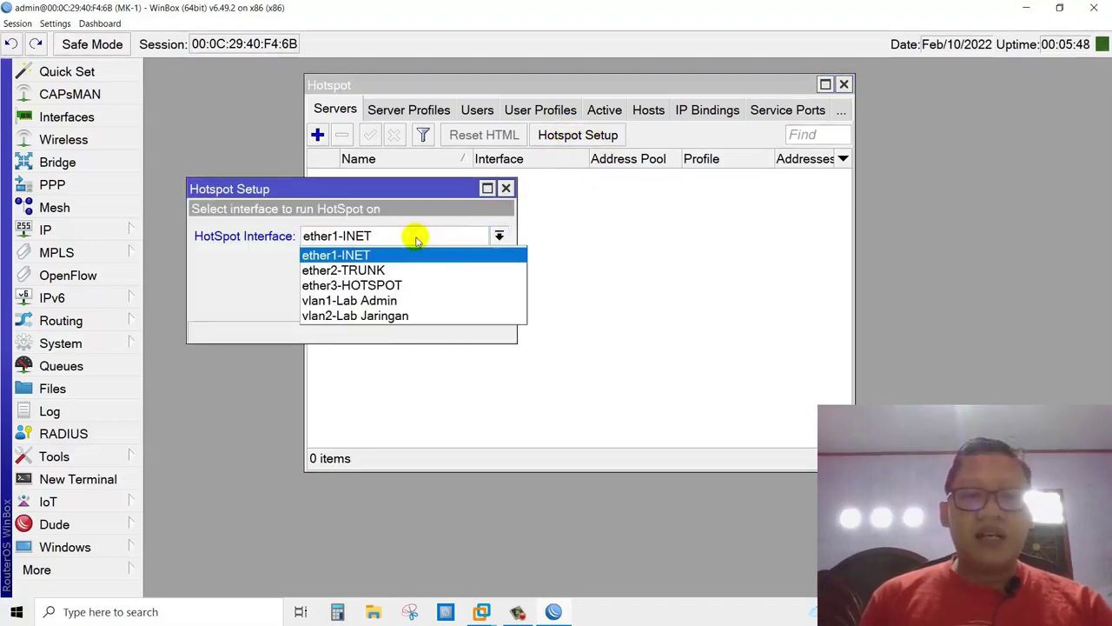
click(404, 286)
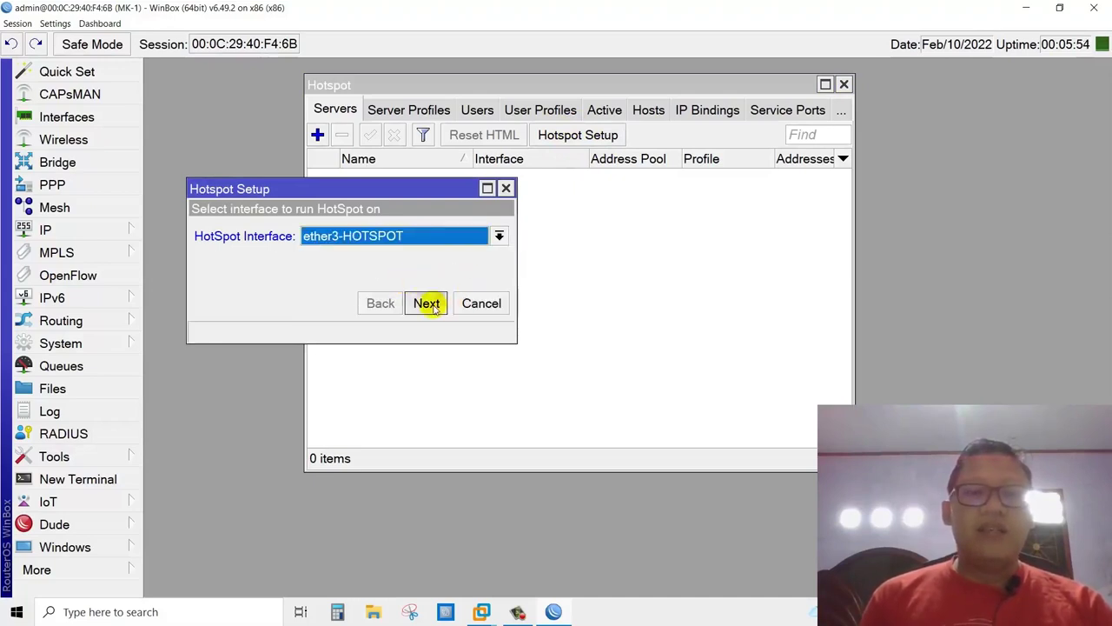
Complete the hotspot setup with the proposed defaults, leaving the DNS name empty
click(427, 303)
click(426, 303)
click(426, 304)
click(426, 304)
click(427, 304)
click(426, 303)
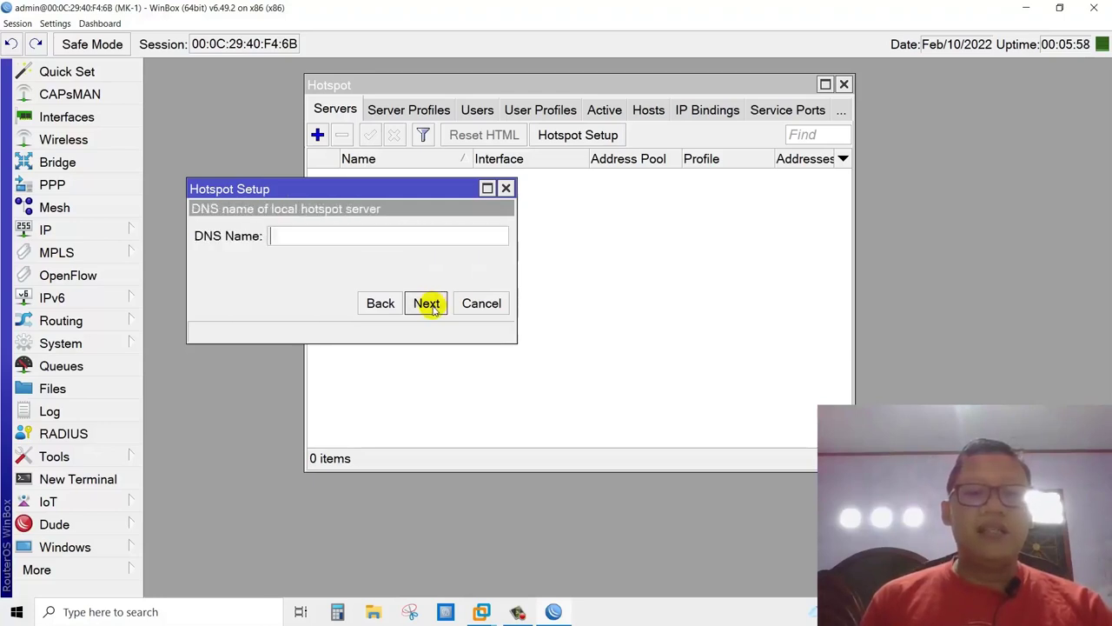
click(426, 304)
click(427, 303)
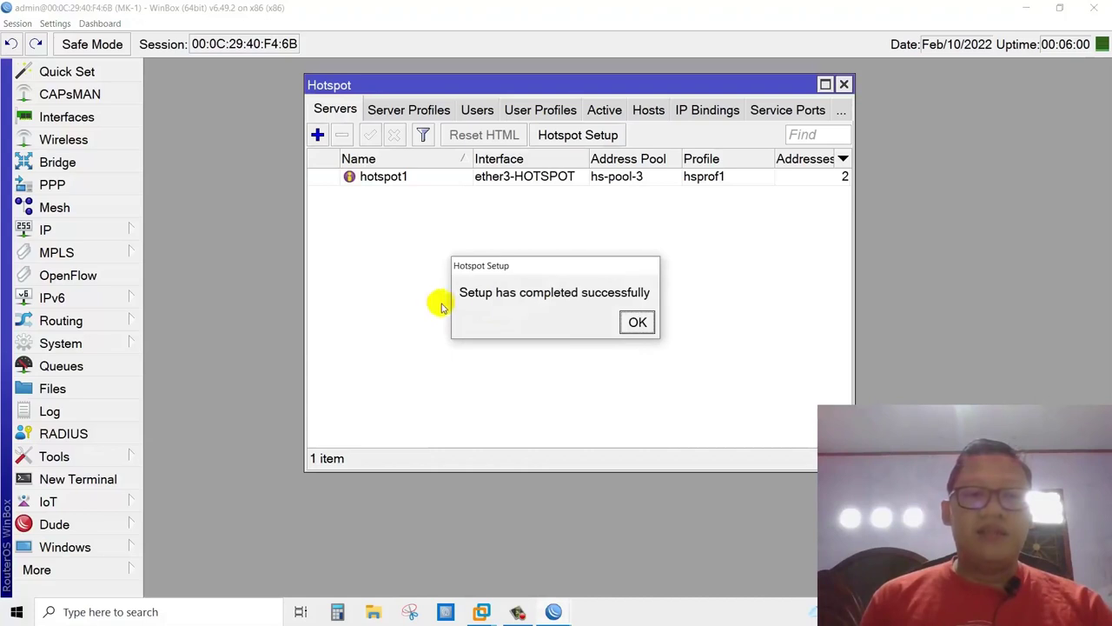
click(636, 322)
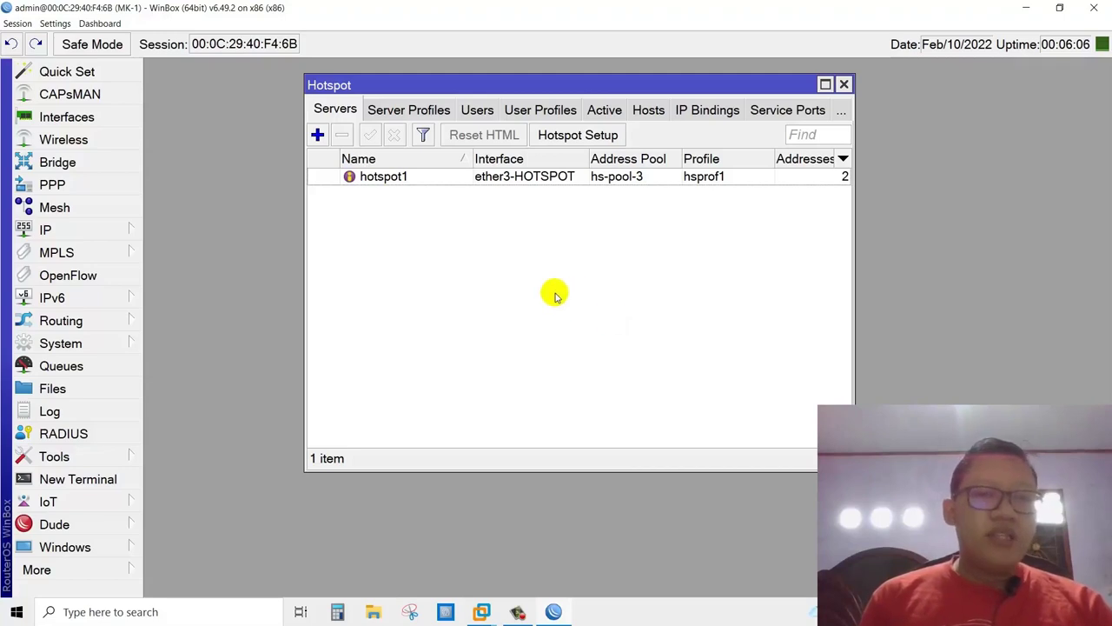
Add a hotspot user named "tamu" with its password for all servers, save it and close the Hotspot window
click(476, 111)
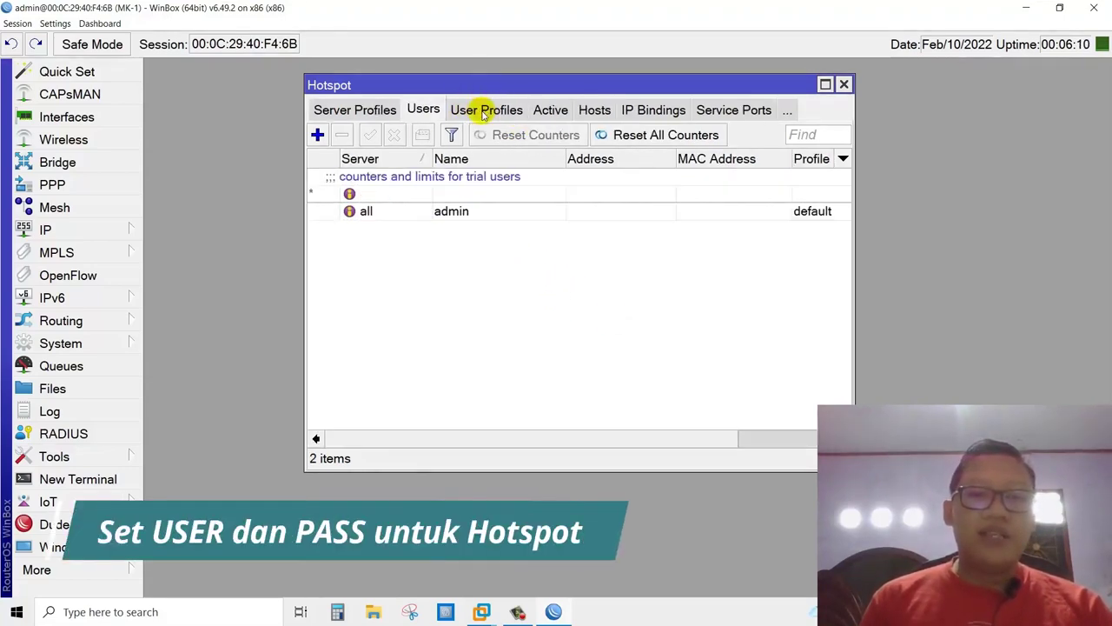
click(318, 134)
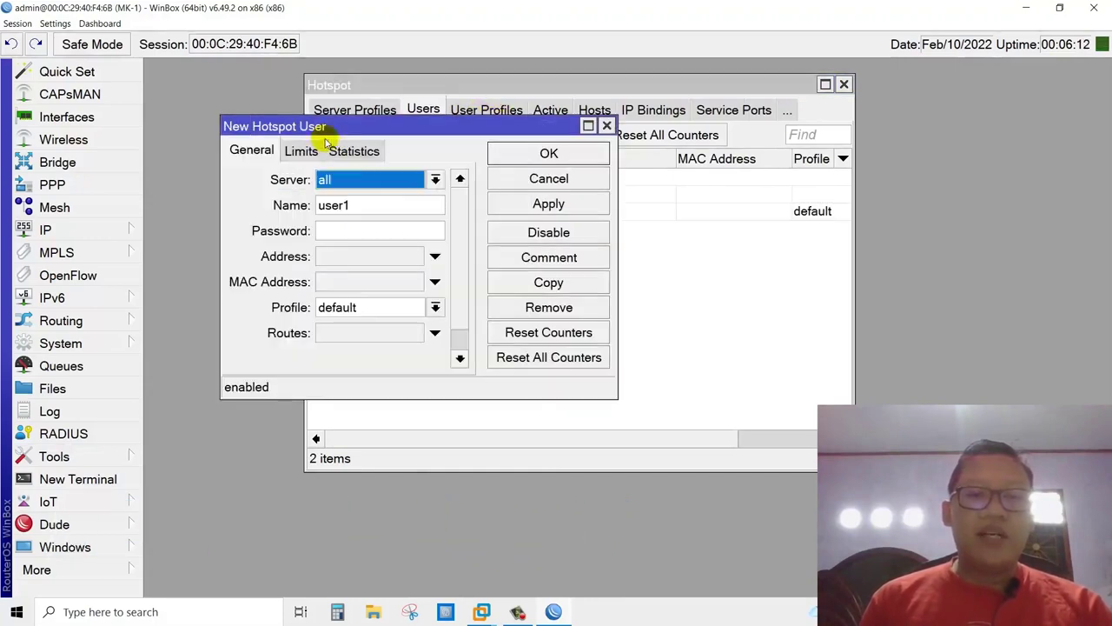
key(Tab)
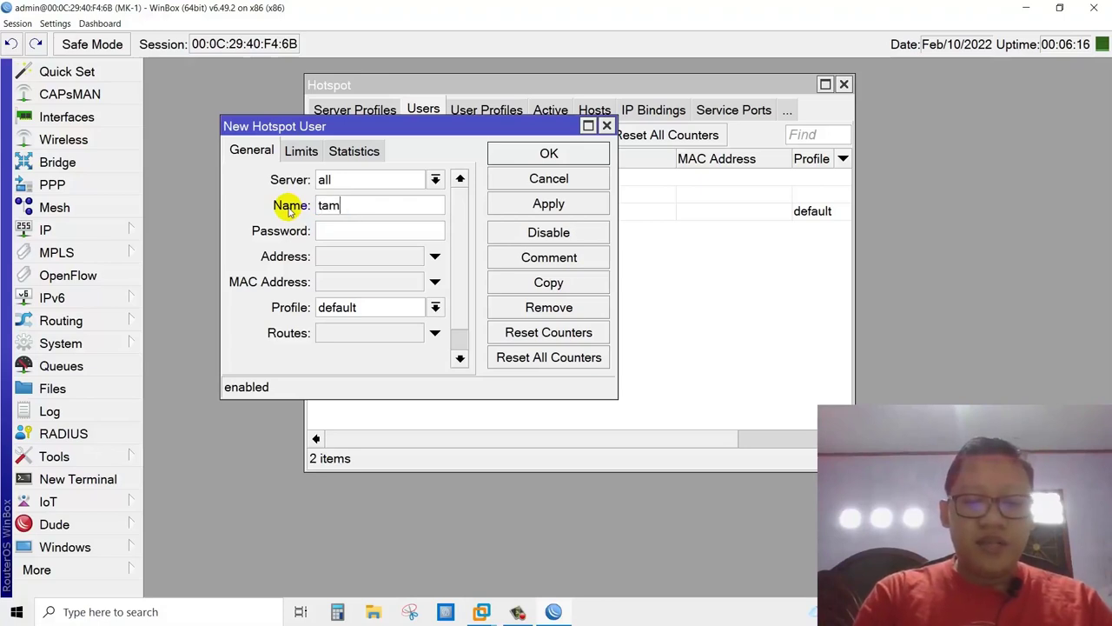
click(374, 231)
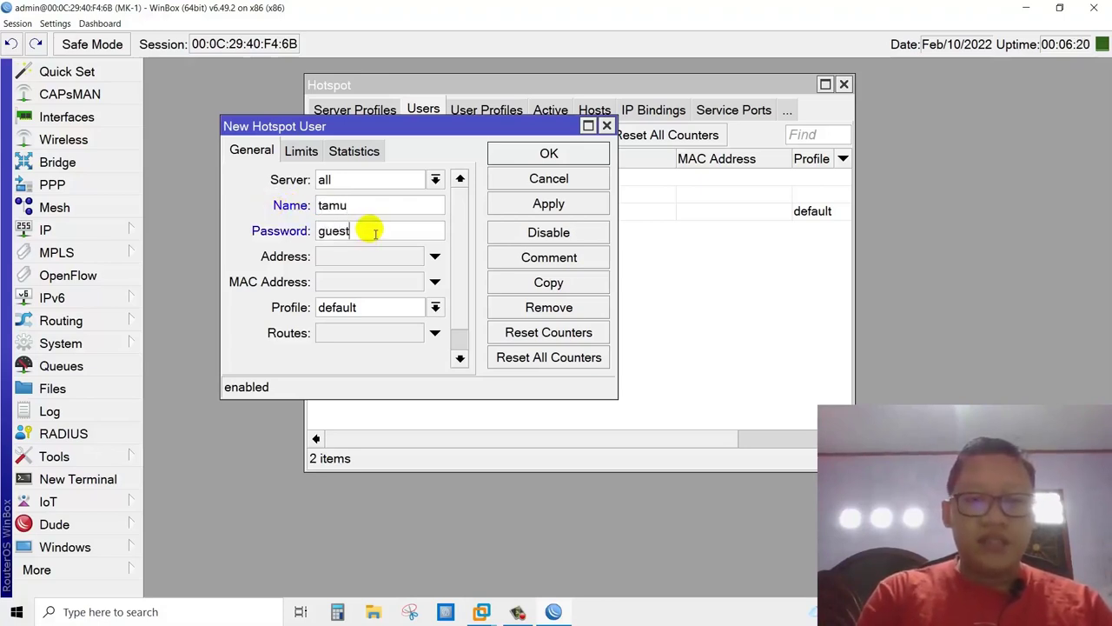
click(541, 205)
click(554, 154)
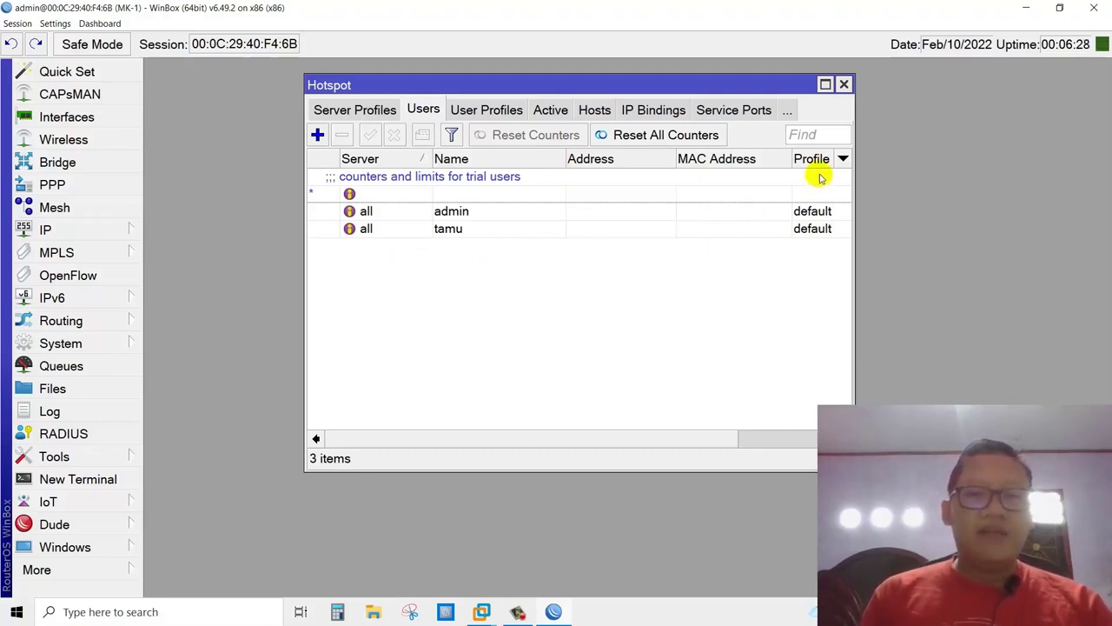
click(844, 84)
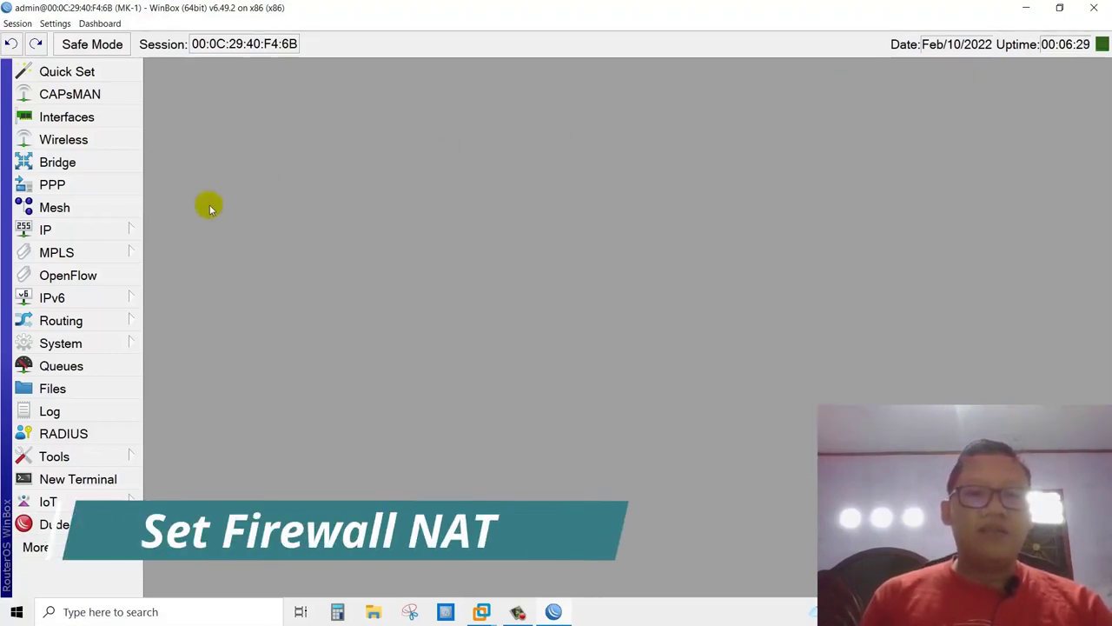
Start a new firewall NAT rule on the srcnat chain with ether1-INET as the out interface
click(132, 230)
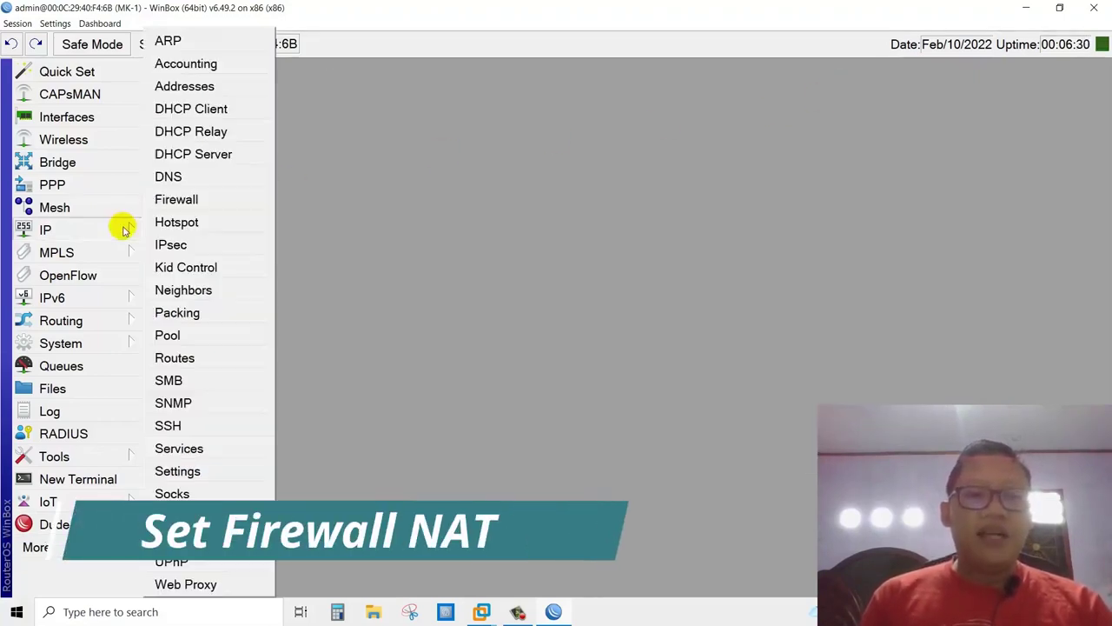
click(203, 201)
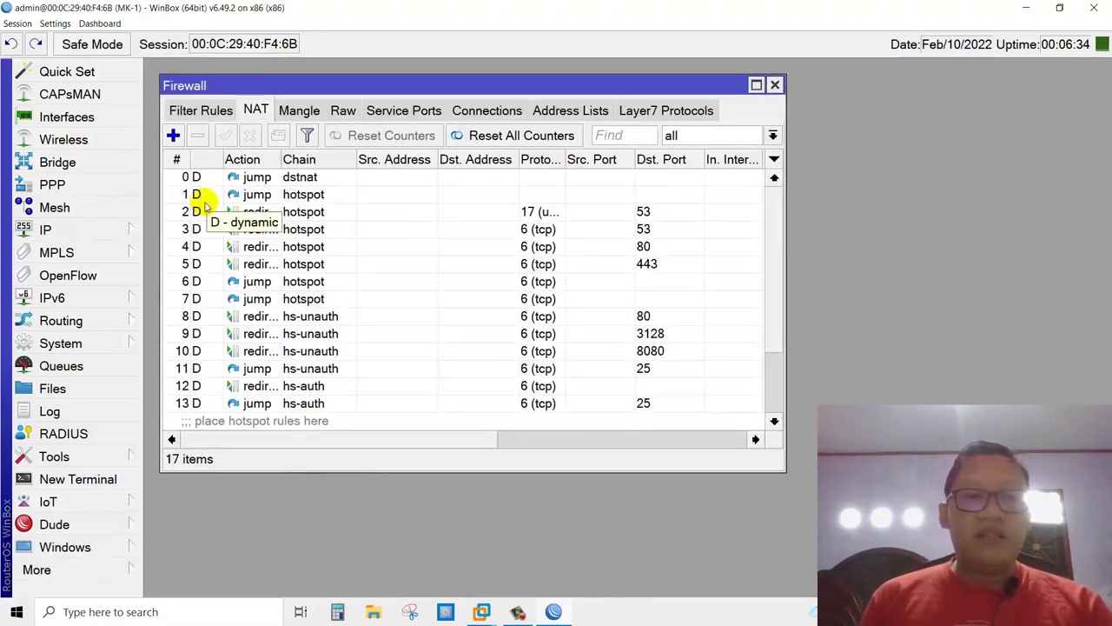
scroll(217, 212, down, 3)
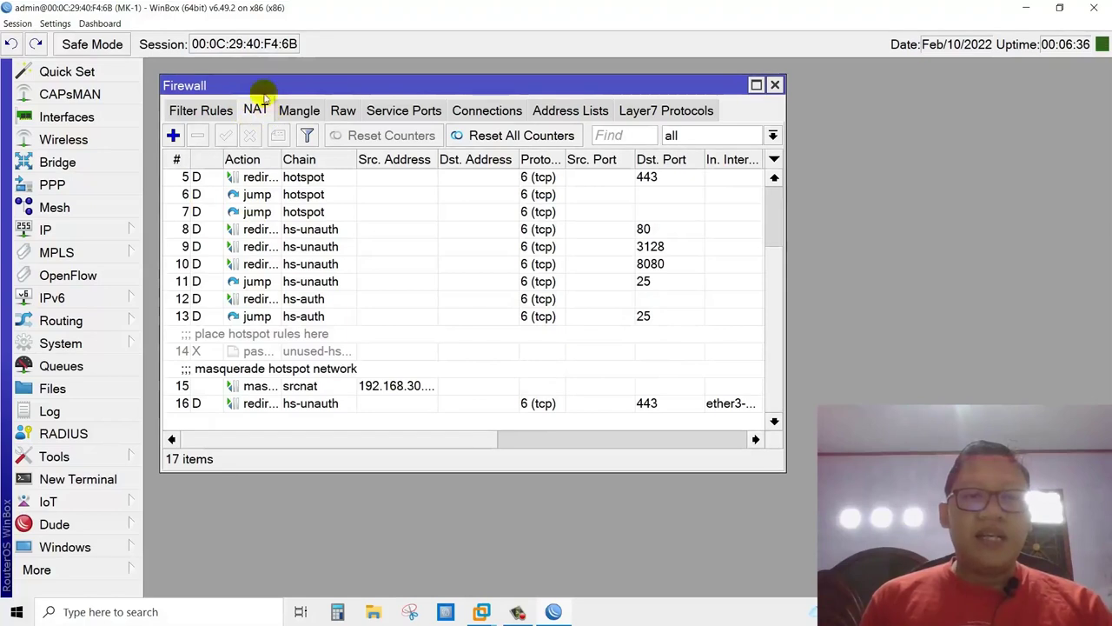
click(173, 136)
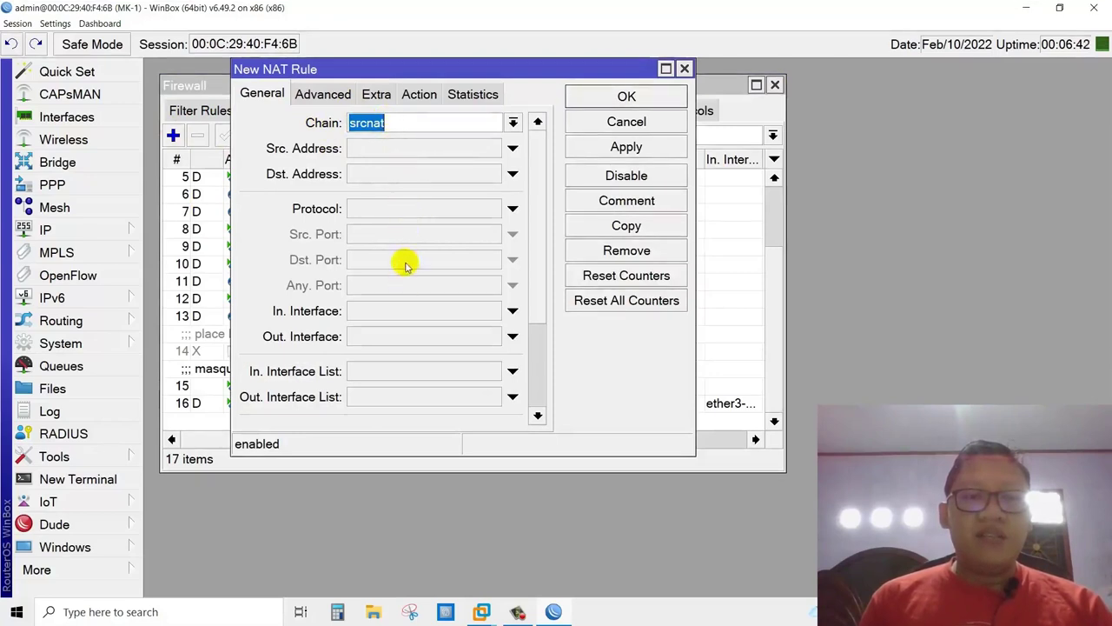
click(394, 338)
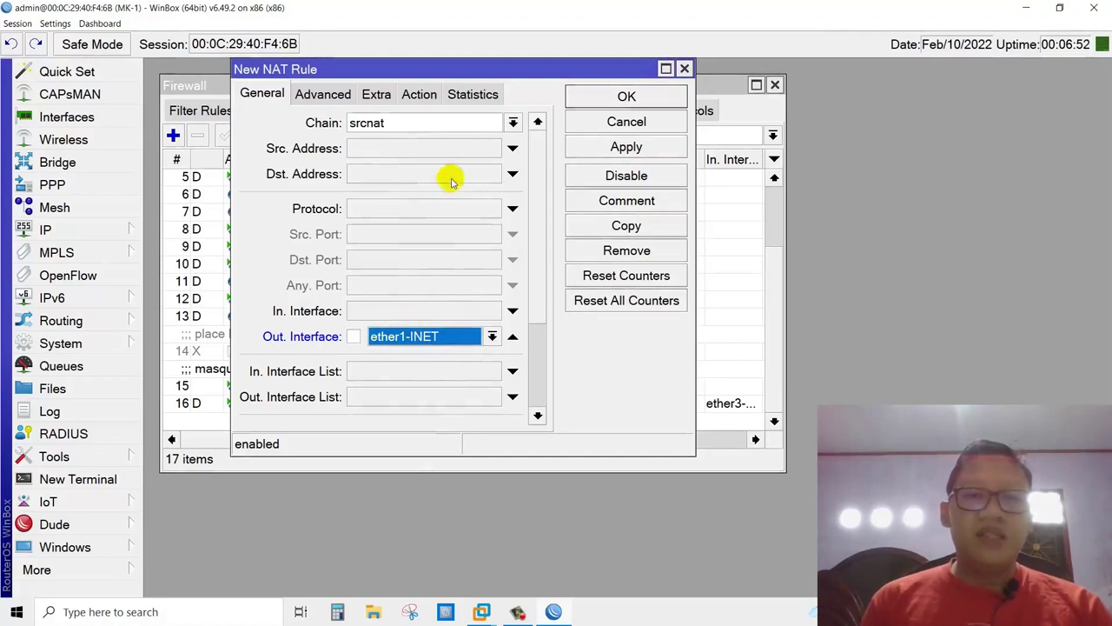
Set the new NAT rule's action to masquerade, save the rule and close the Firewall window
click(419, 94)
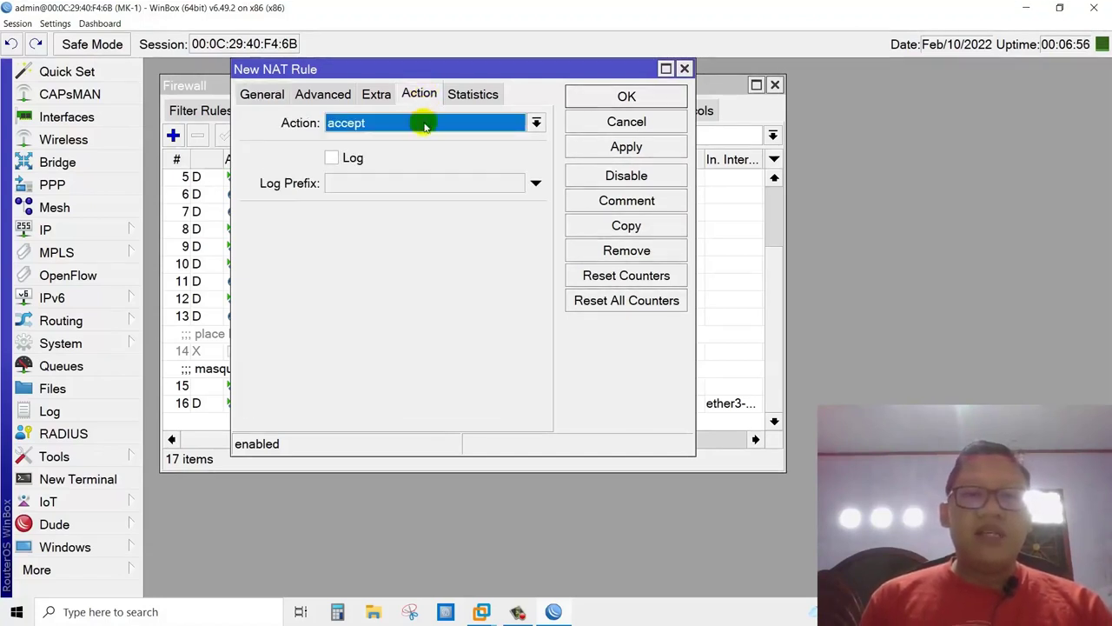
click(425, 126)
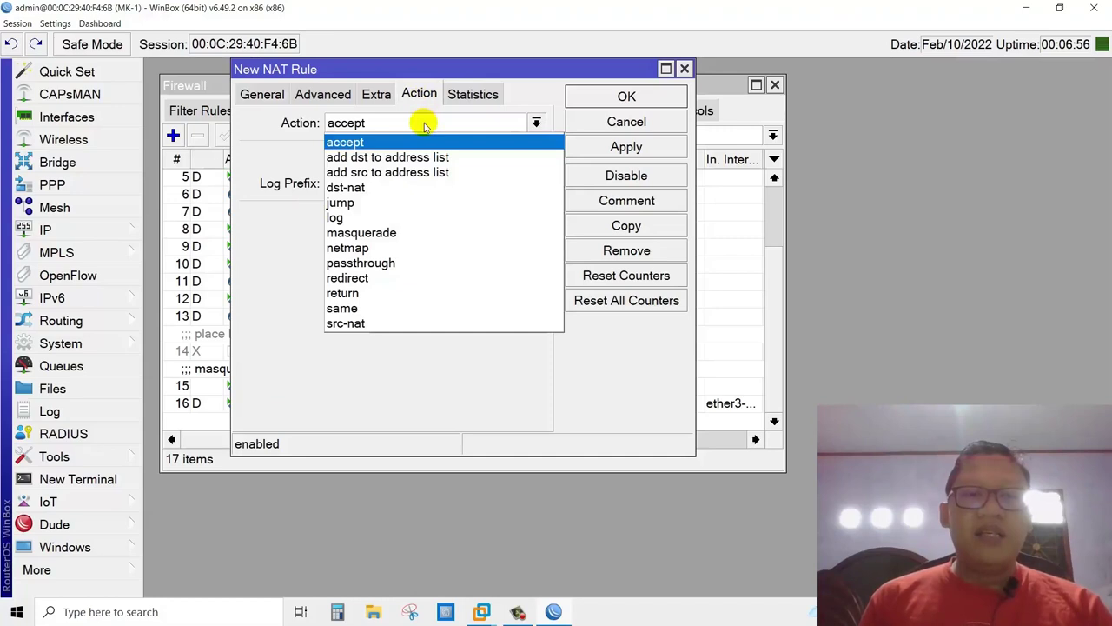
click(418, 233)
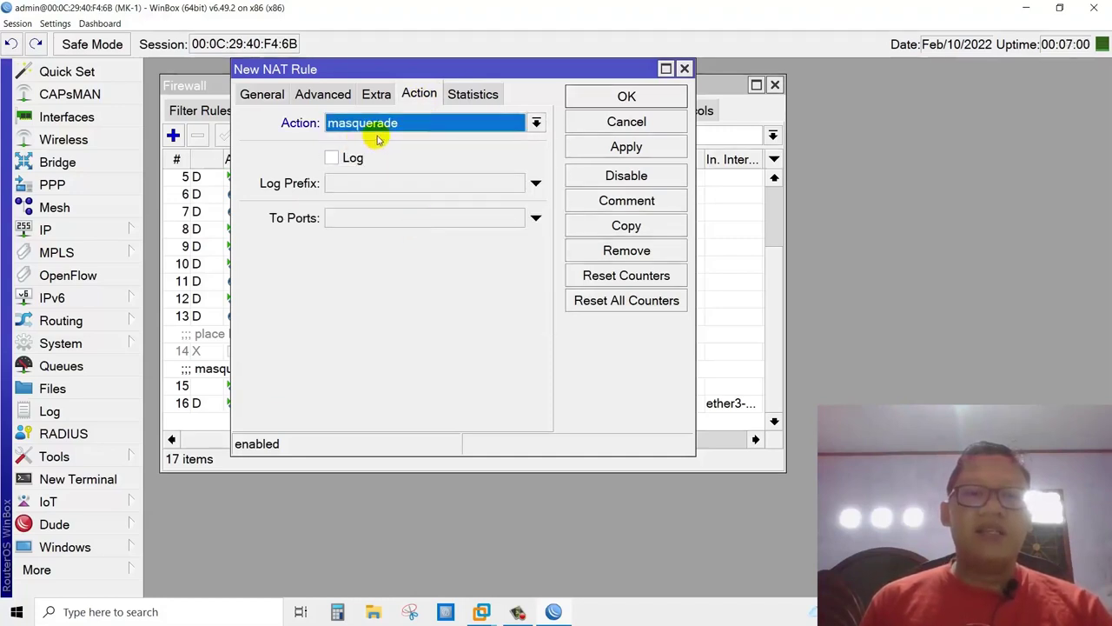
click(605, 154)
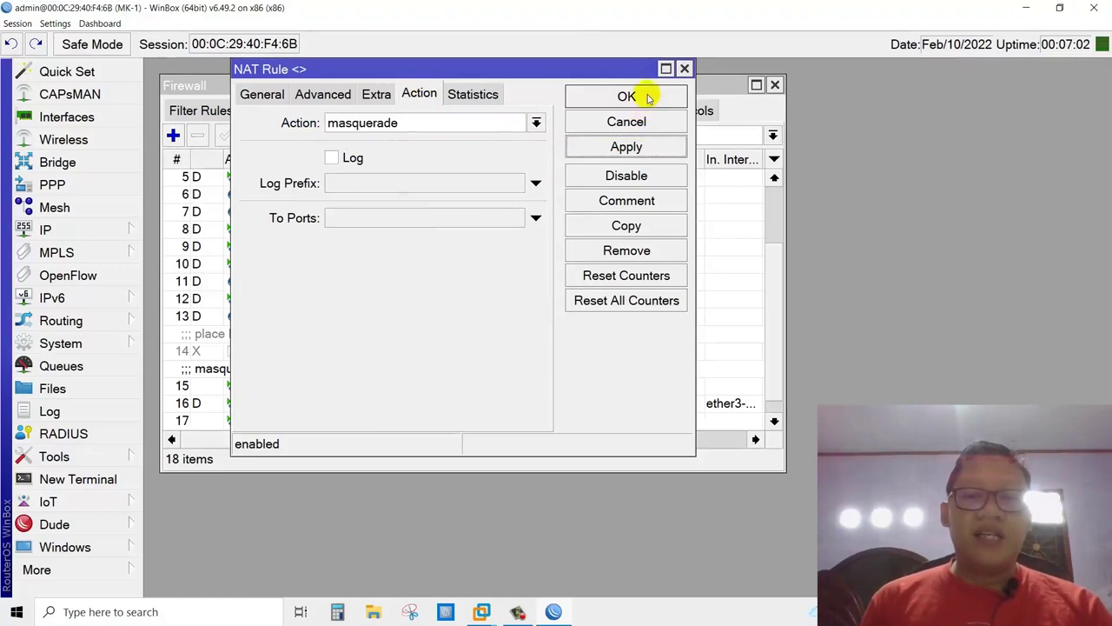
click(648, 95)
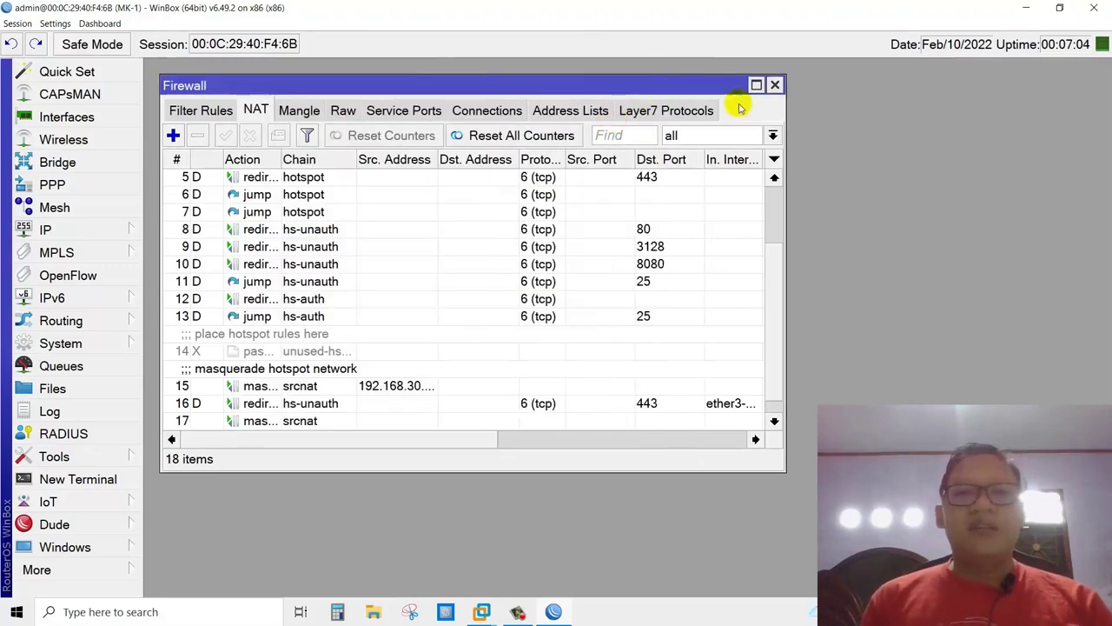
click(776, 85)
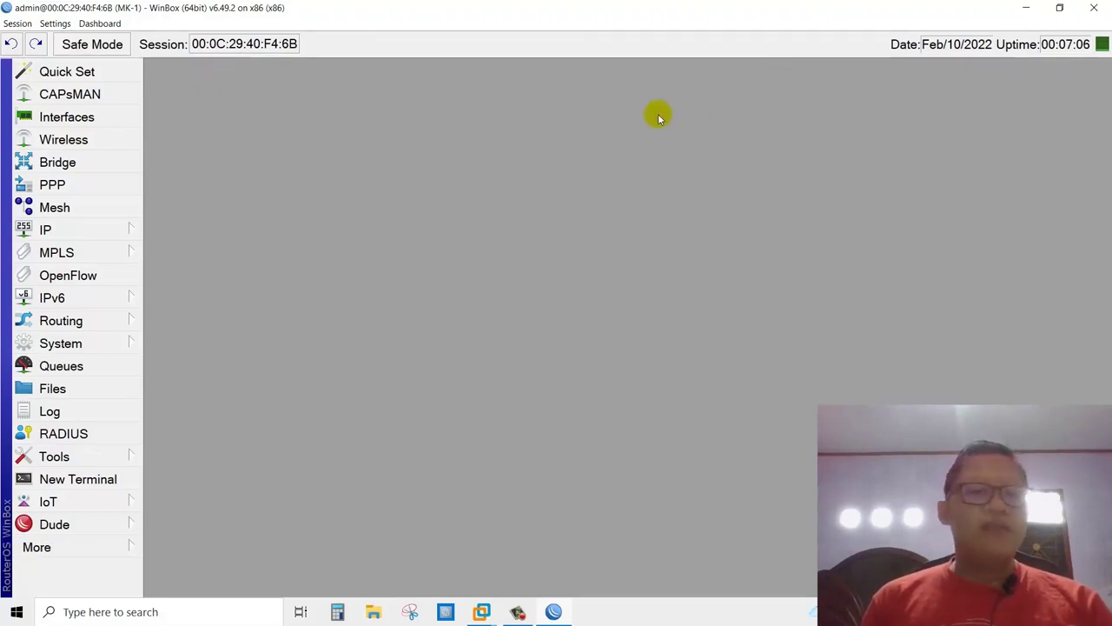